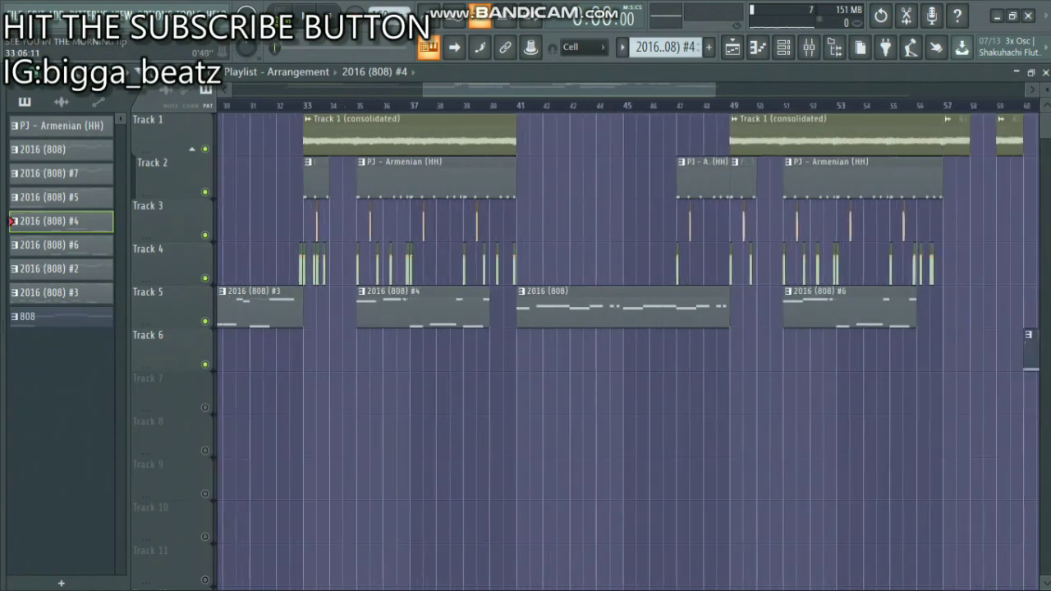
Play the arrangement from just before bar 33 and follow the drum, melody and 808 clips through bar 51
{"action": "left_click", "coordinate": [277, 105]}
{"action": "key", "text": "space"}
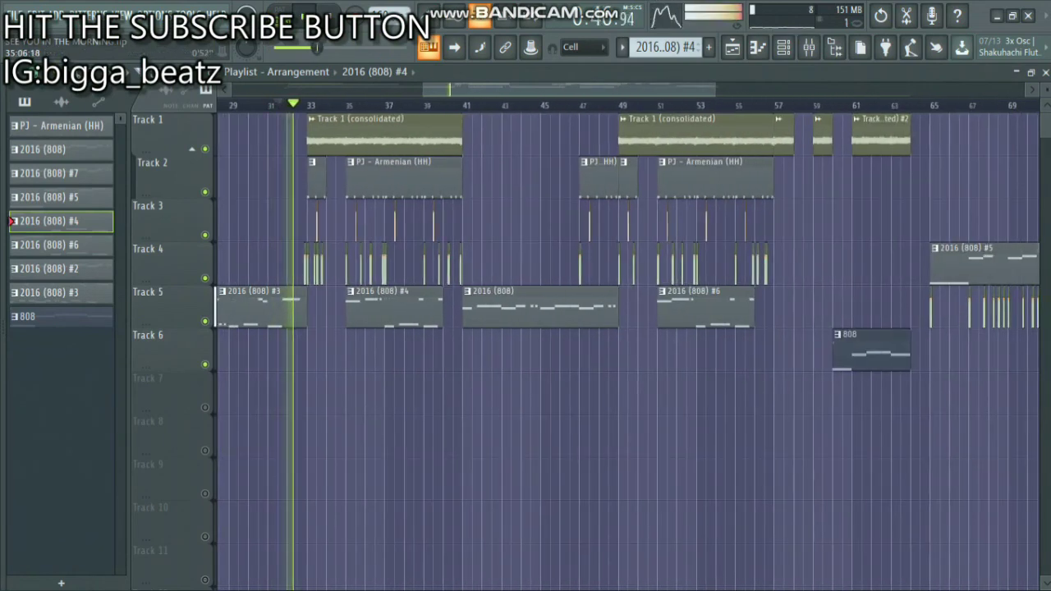
{"action": "scroll", "coordinate": [362, 131], "scroll_direction": "up", "scroll_amount": 3}
{"action": "left_click_drag", "start_coordinate": [476, 84], "coordinate": [456, 84]}
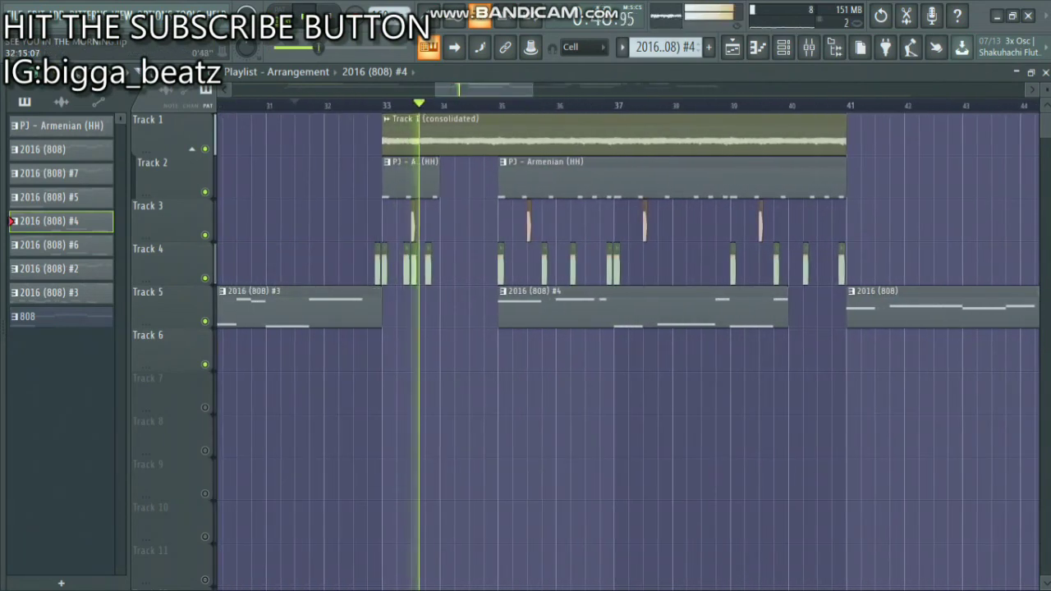
{"action": "scroll", "coordinate": [383, 131], "scroll_direction": "up", "scroll_amount": 4}
{"action": "scroll", "coordinate": [384, 105], "scroll_direction": "down", "scroll_amount": 5}
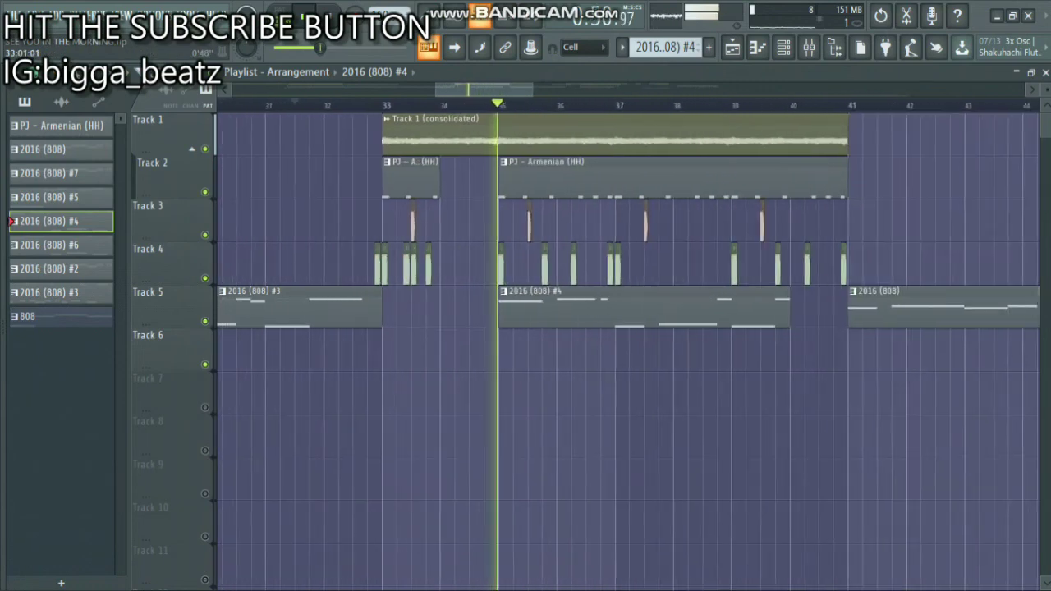
{"action": "left_click_drag", "start_coordinate": [472, 89], "coordinate": [559, 89]}
{"action": "scroll", "coordinate": [525, 89], "scroll_direction": "down", "scroll_amount": 2}
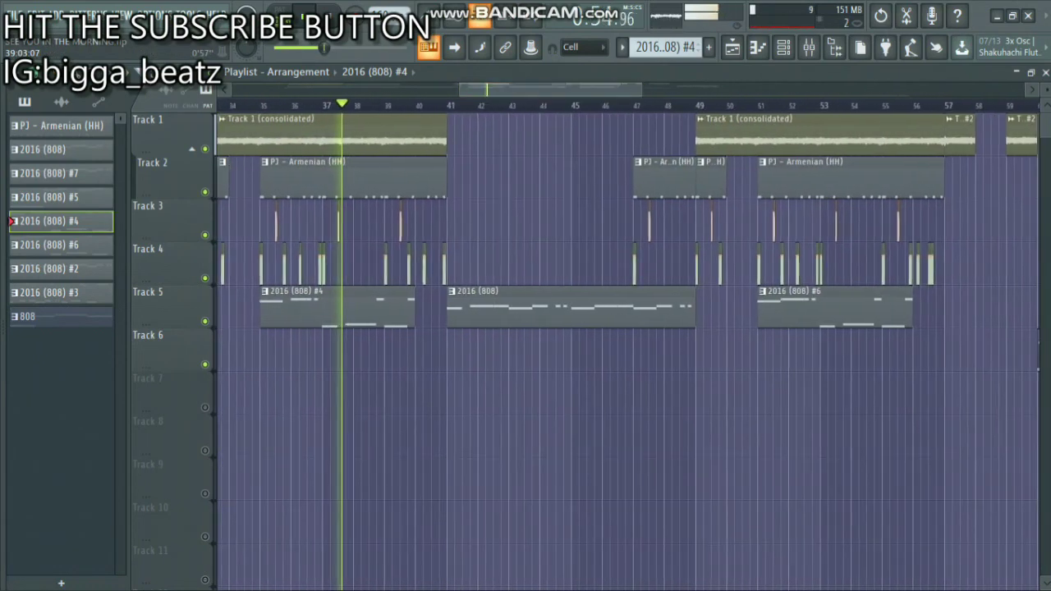
{"action": "scroll", "coordinate": [559, 89], "scroll_direction": "up", "scroll_amount": 2}
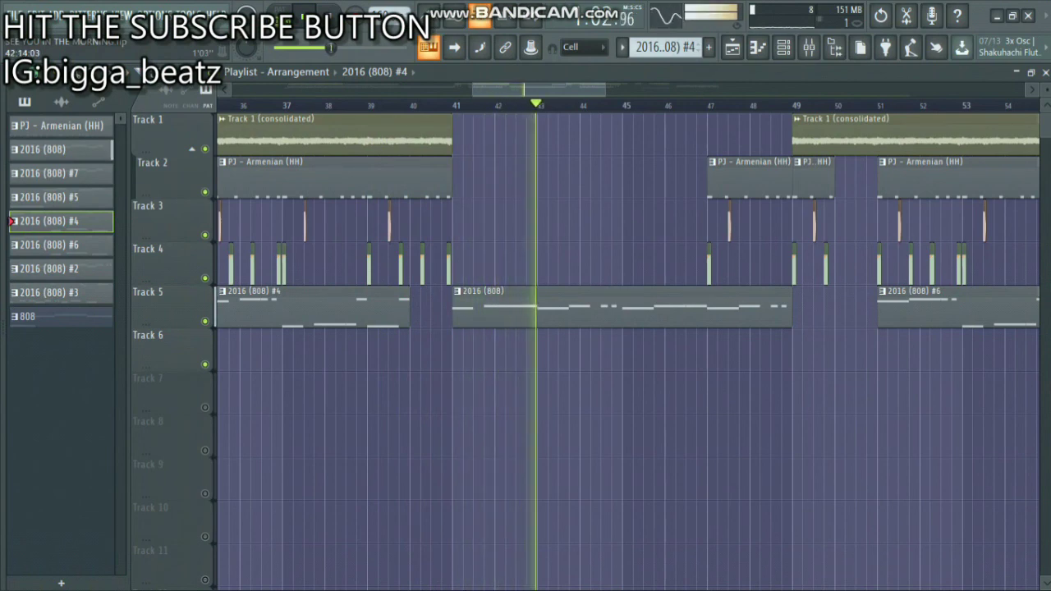
{"action": "scroll", "coordinate": [539, 89], "scroll_direction": "down", "scroll_amount": 3}
{"action": "scroll", "coordinate": [538, 89], "scroll_direction": "right", "scroll_amount": 3}
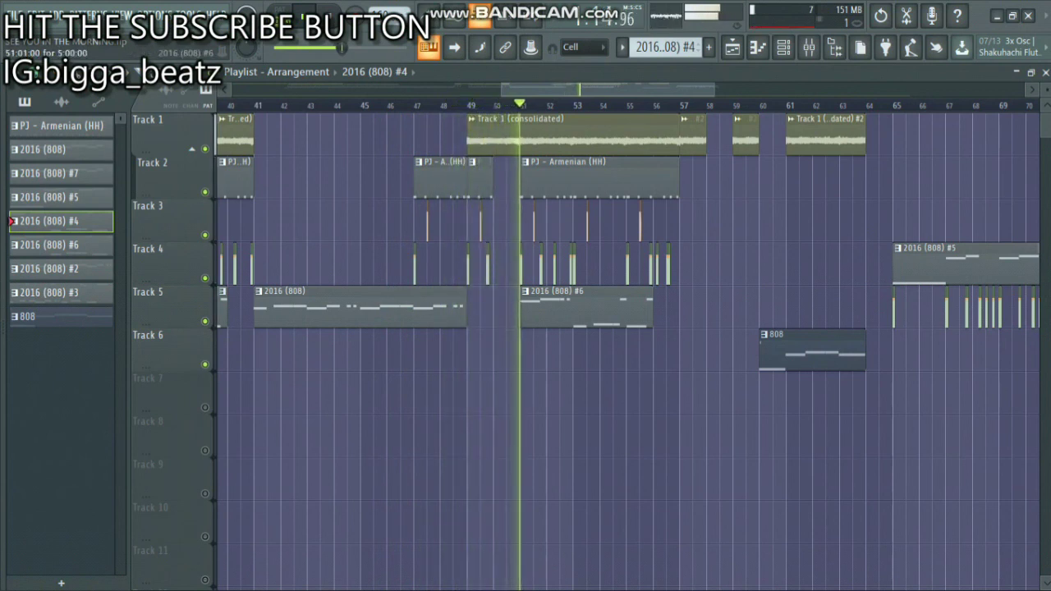
Examine the notes of the 2016 (808) #6 pattern in the piano roll, then return to the playlist
{"action": "left_click", "coordinate": [542, 294]}
{"action": "left_click", "coordinate": [542, 294]}
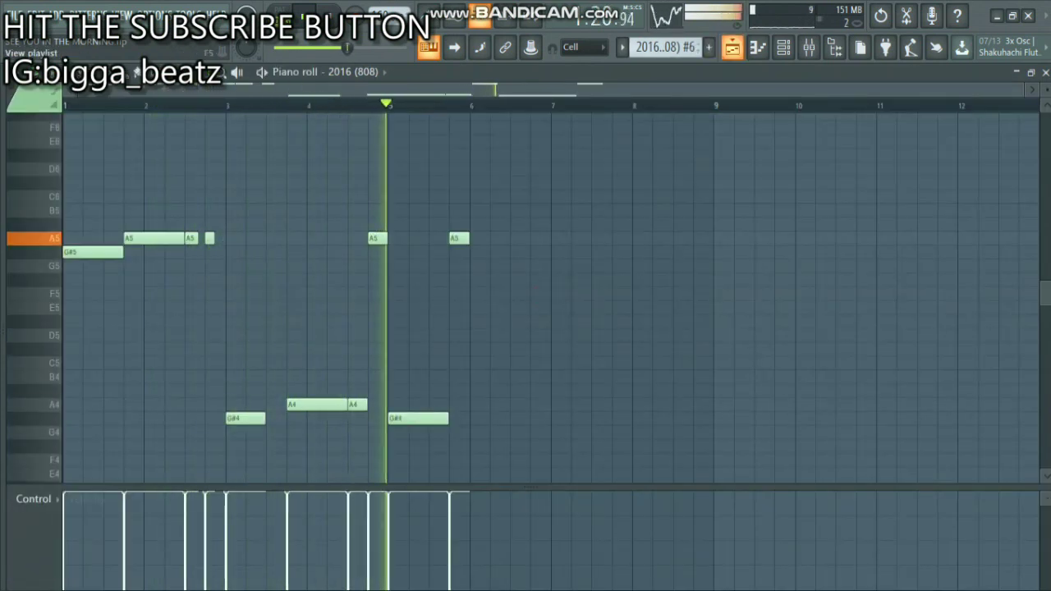
{"action": "left_click", "coordinate": [732, 46]}
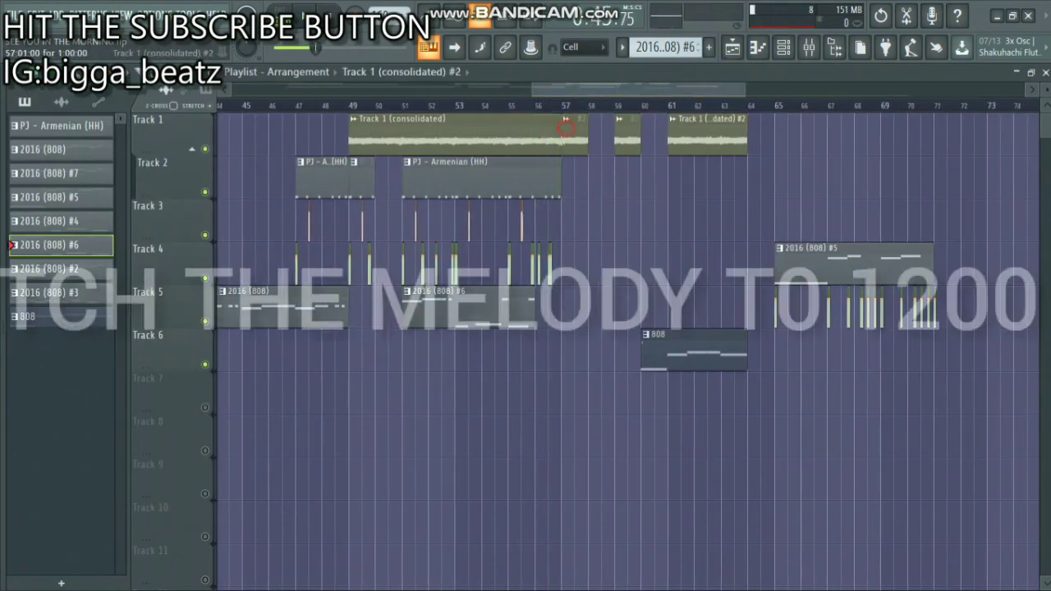
Pitch the Track 1 (consolidated) #2 melody sample to 1200 cents and play the arrangement from bar 57
{"action": "double_click", "coordinate": [576, 136]}
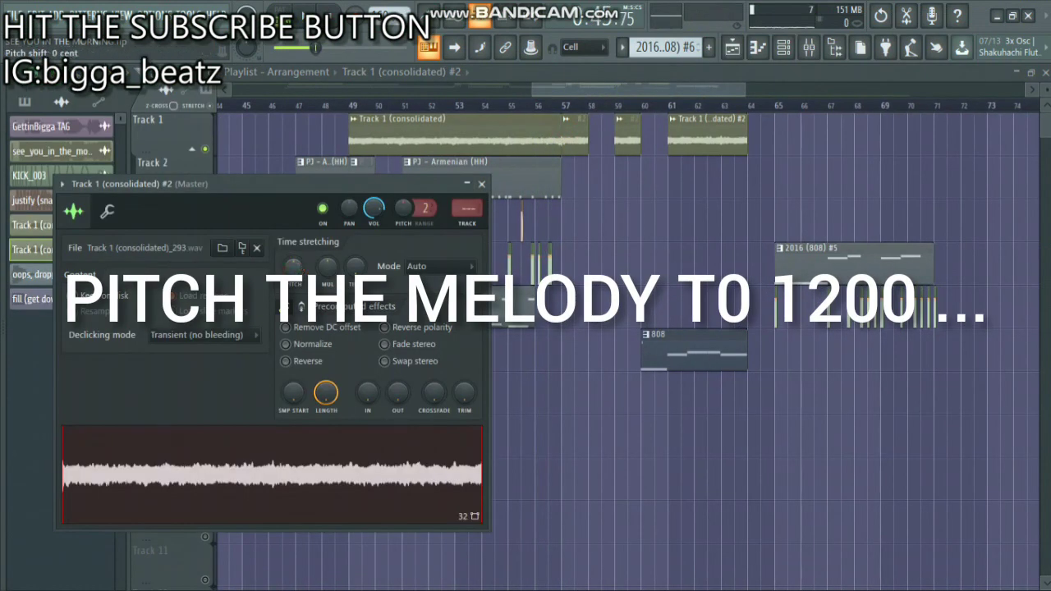
{"action": "left_click_drag", "start_coordinate": [293, 267], "coordinate": [293, 185]}
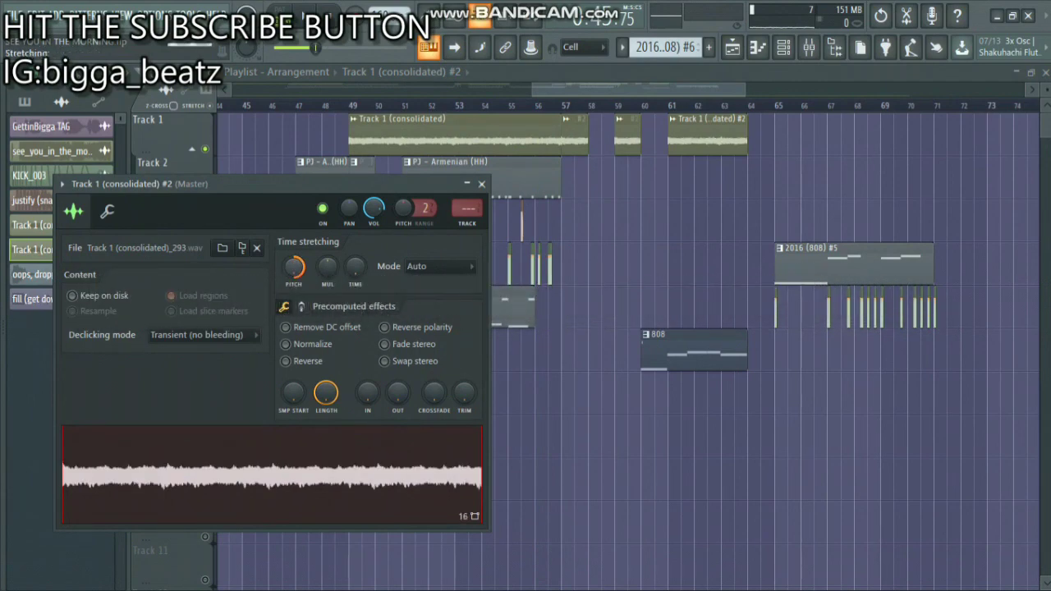
{"action": "left_click", "coordinate": [563, 105]}
{"action": "key", "text": "space"}
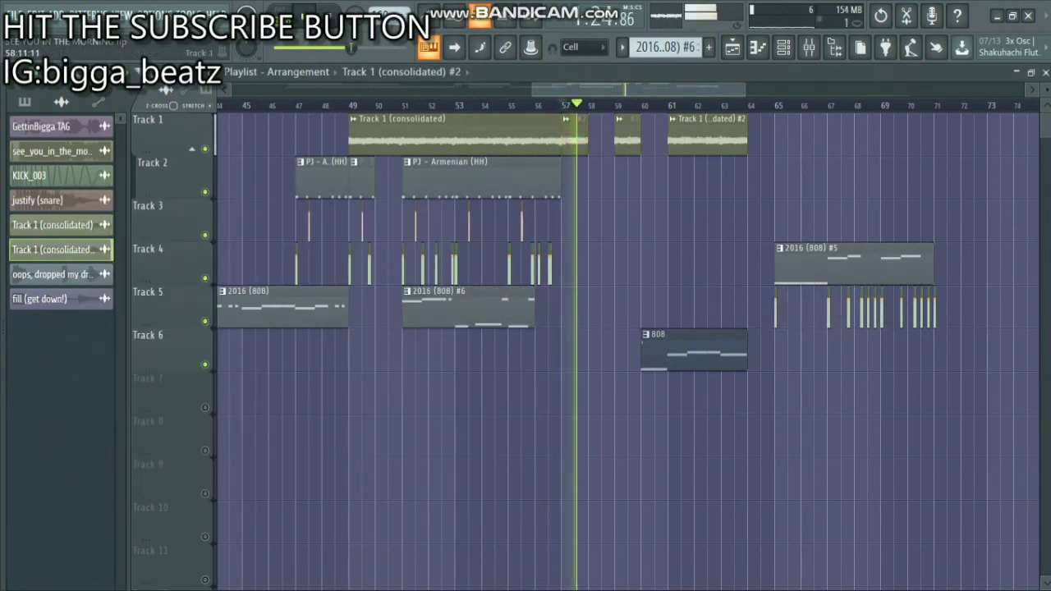
{"action": "scroll", "coordinate": [602, 230], "scroll_direction": "up", "scroll_amount": 5}
{"action": "scroll", "coordinate": [602, 230], "scroll_direction": "down", "scroll_amount": 2}
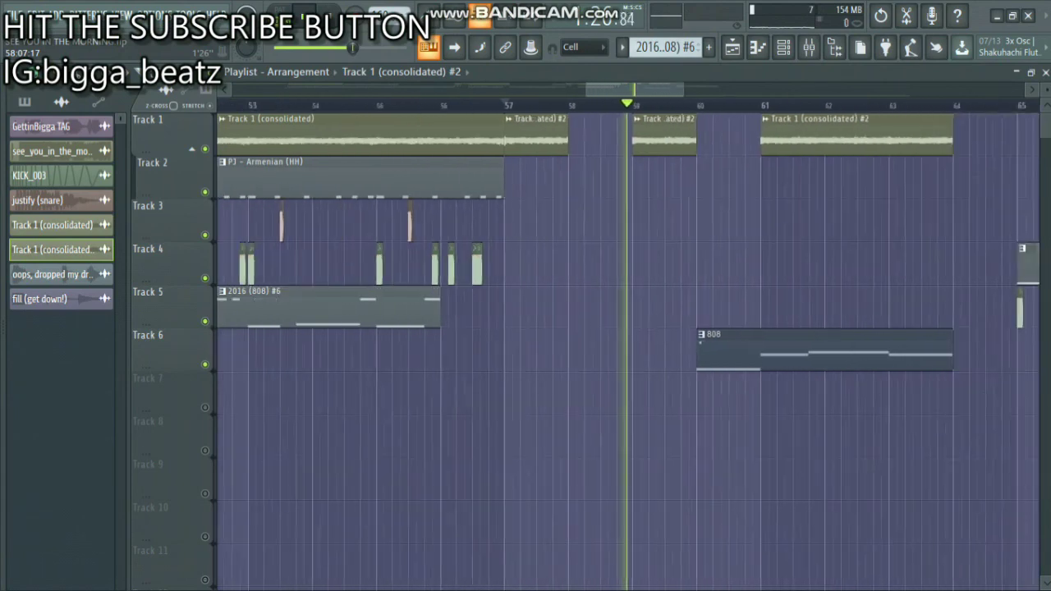
Open the 808 pattern at bar 60 in the piano roll and examine its notes, including the short slide note
{"action": "scroll", "coordinate": [606, 363], "scroll_direction": "down", "scroll_amount": 4}
{"action": "left_click", "coordinate": [606, 363]}
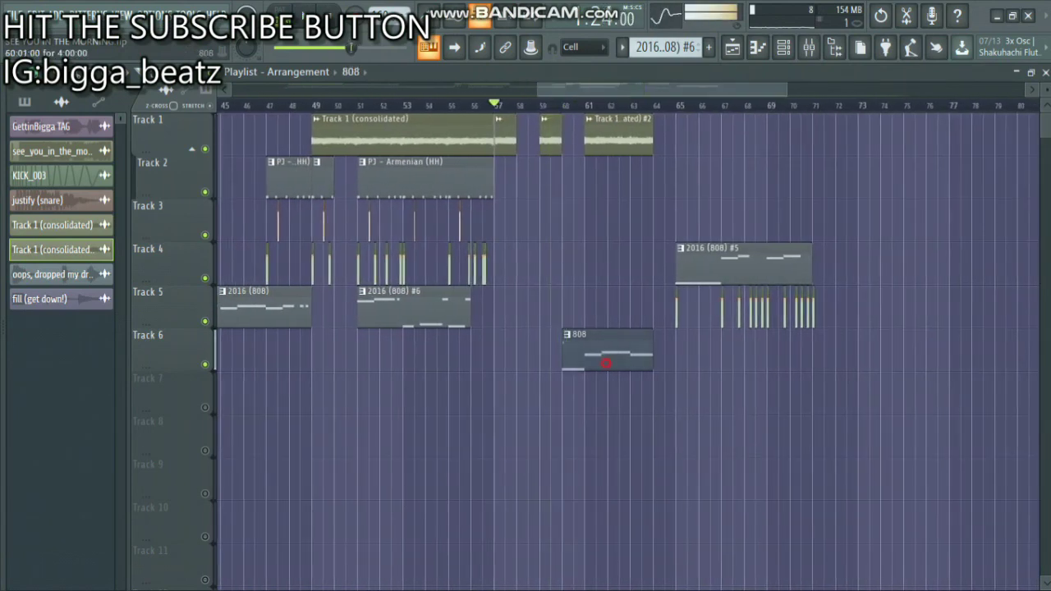
{"action": "double_click", "coordinate": [606, 363]}
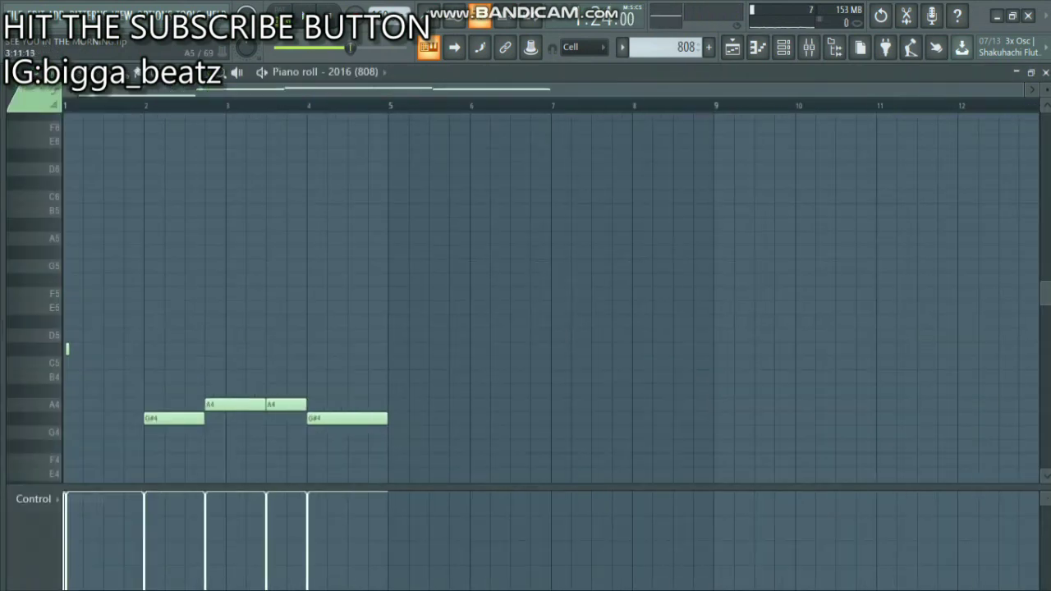
{"action": "scroll", "coordinate": [550, 296], "scroll_direction": "down", "scroll_amount": 3}
{"action": "scroll", "coordinate": [550, 297], "scroll_direction": "right", "scroll_amount": 2}
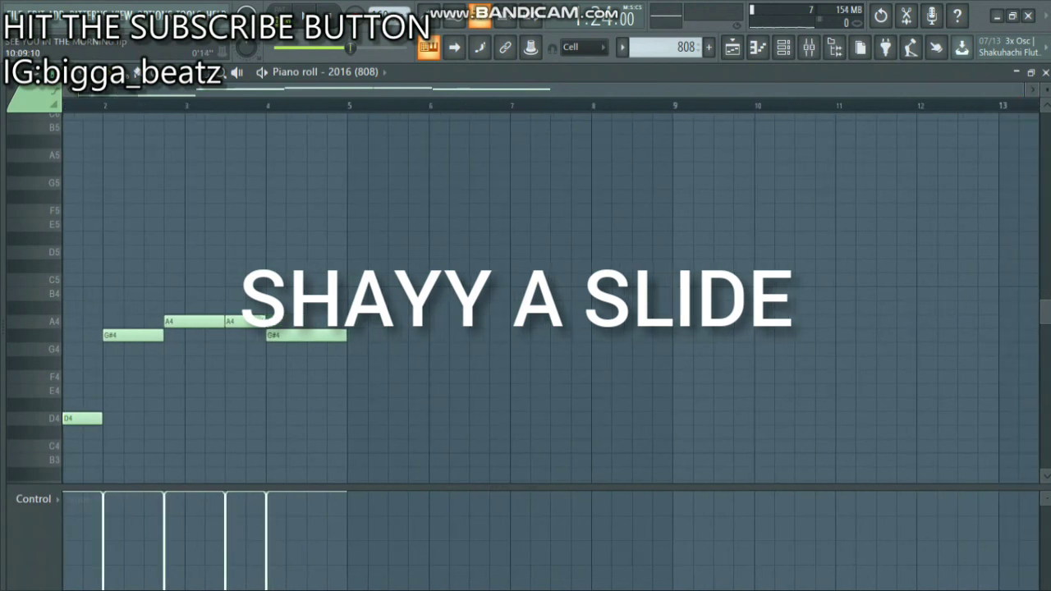
{"action": "scroll", "coordinate": [67, 264], "scroll_direction": "left", "scroll_amount": 2}
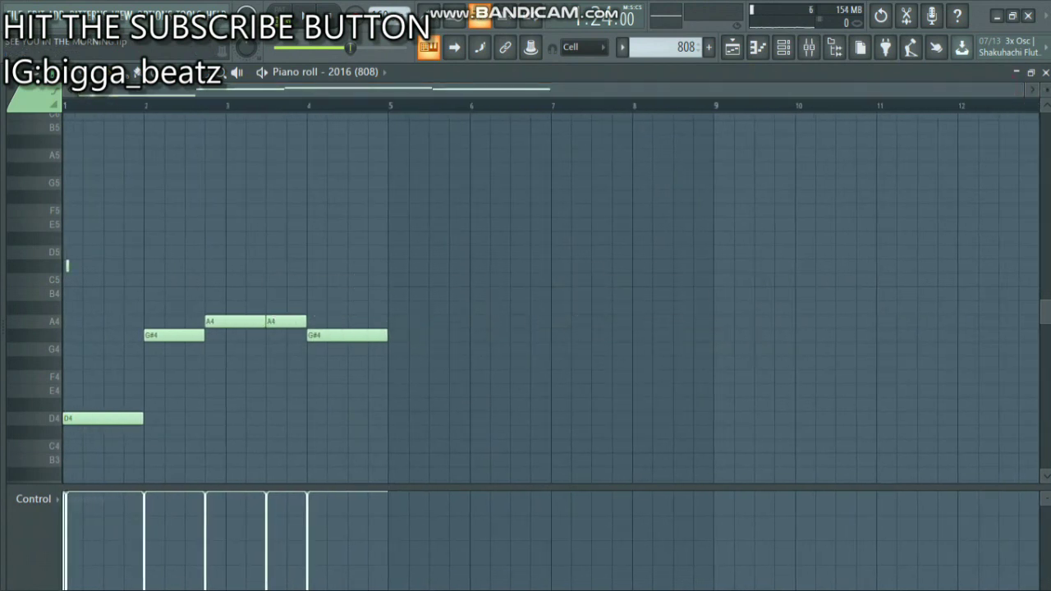
{"action": "scroll", "coordinate": [67, 264], "scroll_direction": "up", "scroll_amount": 4}
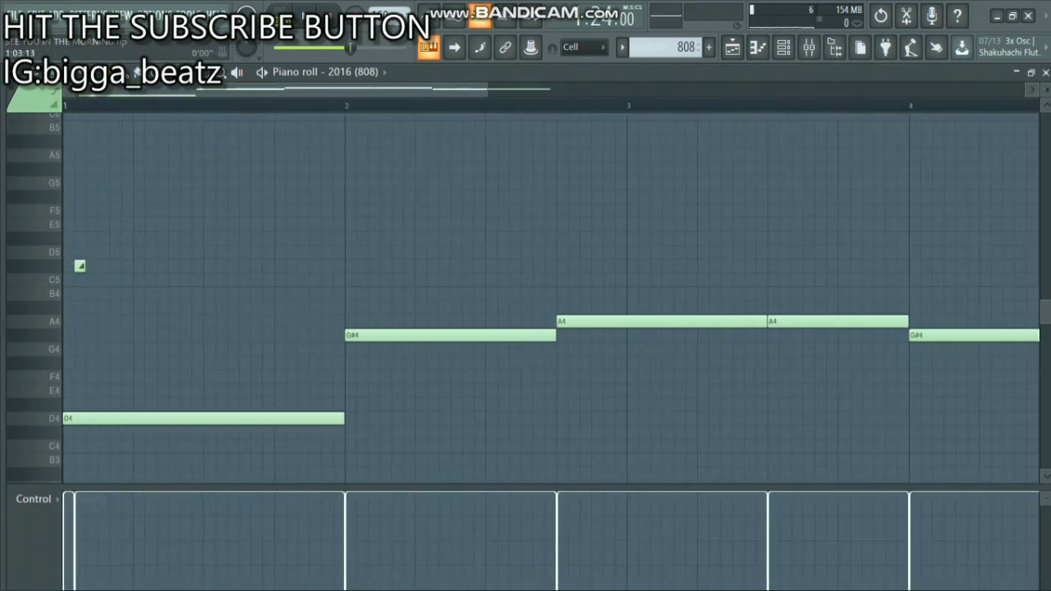
Inspect the note properties of the C#5 slide note, play the 808 pattern, and return to the playlist
{"action": "key", "text": "space"}
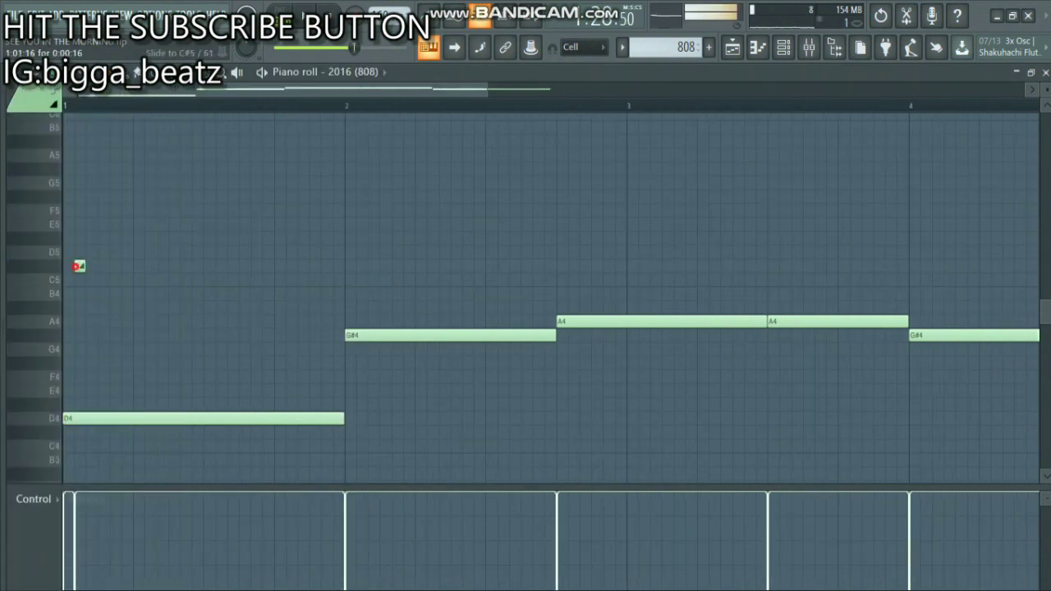
{"action": "double_click", "coordinate": [78, 266]}
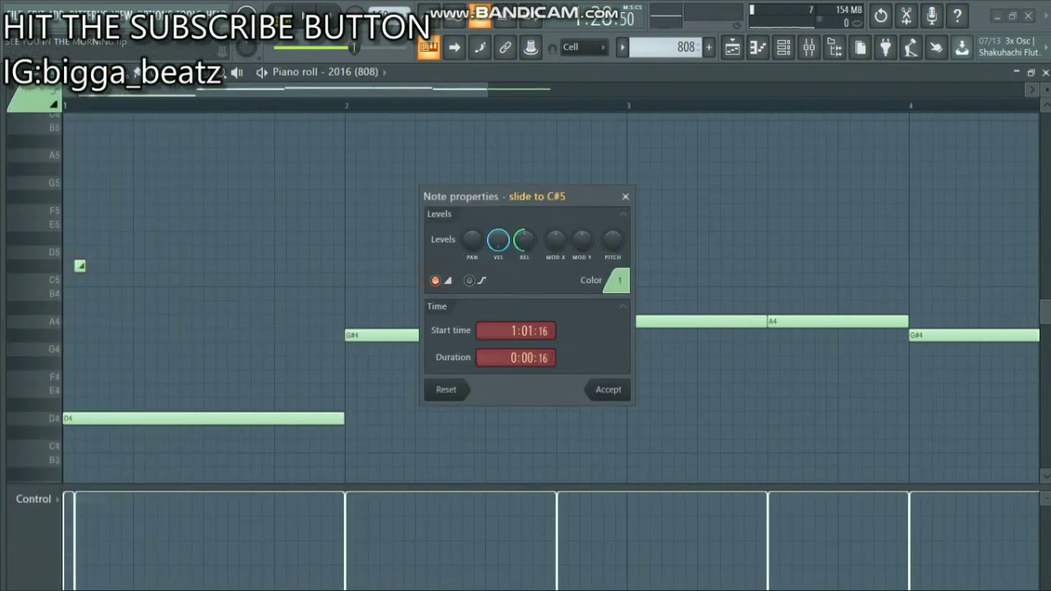
{"action": "key", "text": "Return"}
{"action": "key", "text": "space"}
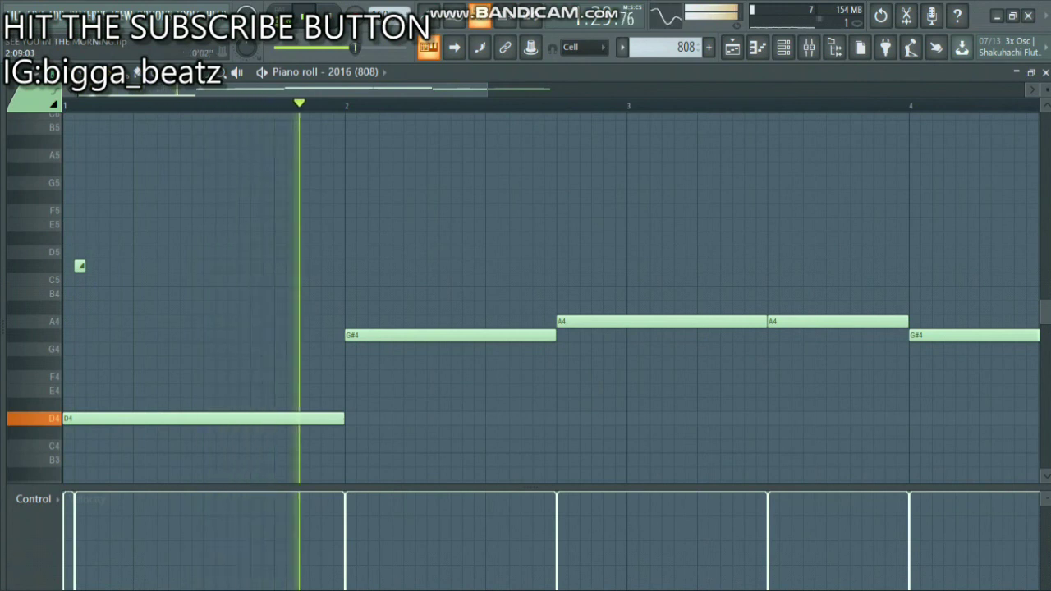
{"action": "scroll", "coordinate": [526, 295], "scroll_direction": "down", "scroll_amount": 3}
{"action": "key", "text": "F5"}
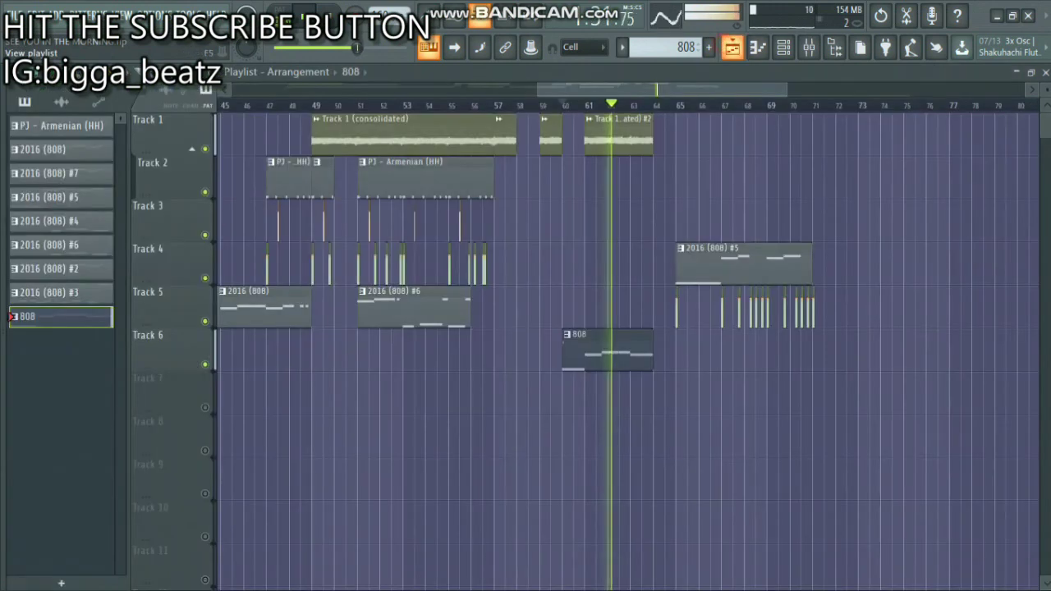
Follow playback to bar 65, examine the notes of the 2016 (808) #5 pattern in the piano roll, and return to the playlist
{"action": "scroll", "coordinate": [644, 156], "scroll_direction": "down", "scroll_amount": 2}
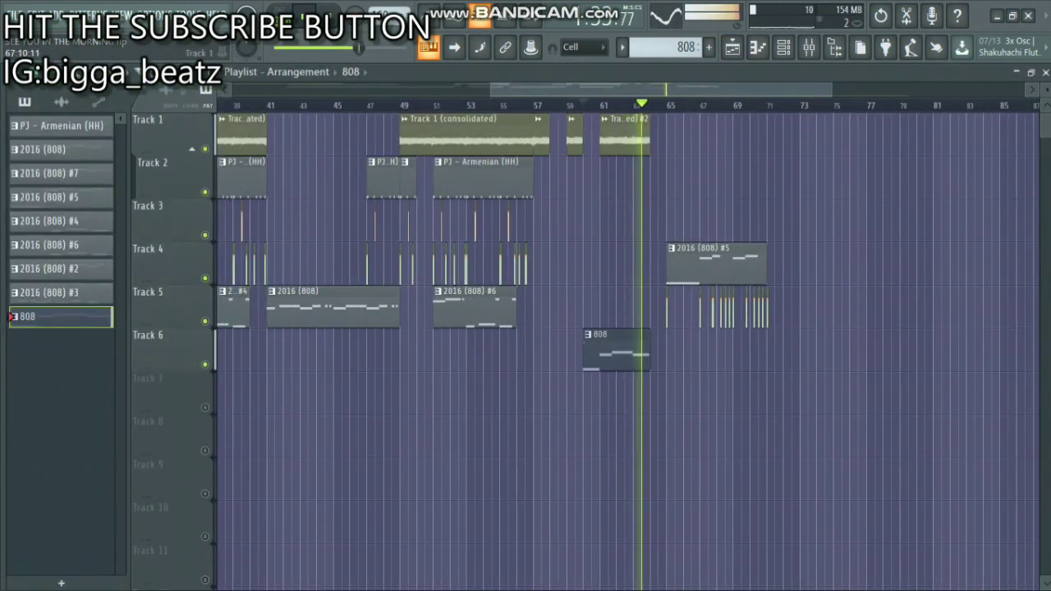
{"action": "scroll", "coordinate": [644, 329], "scroll_direction": "up", "scroll_amount": 3}
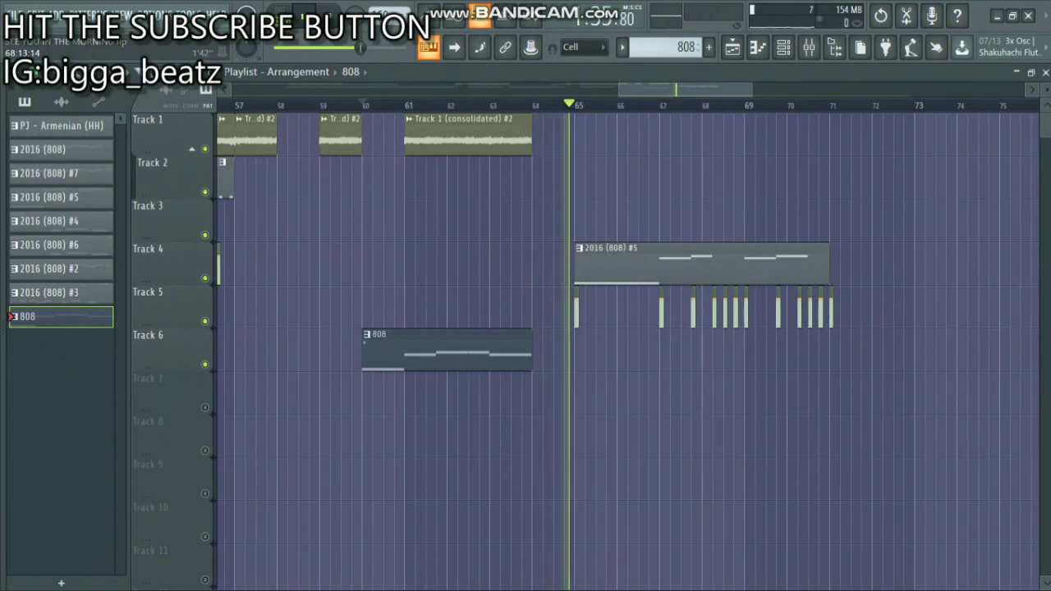
{"action": "scroll", "coordinate": [644, 329], "scroll_direction": "down", "scroll_amount": 2}
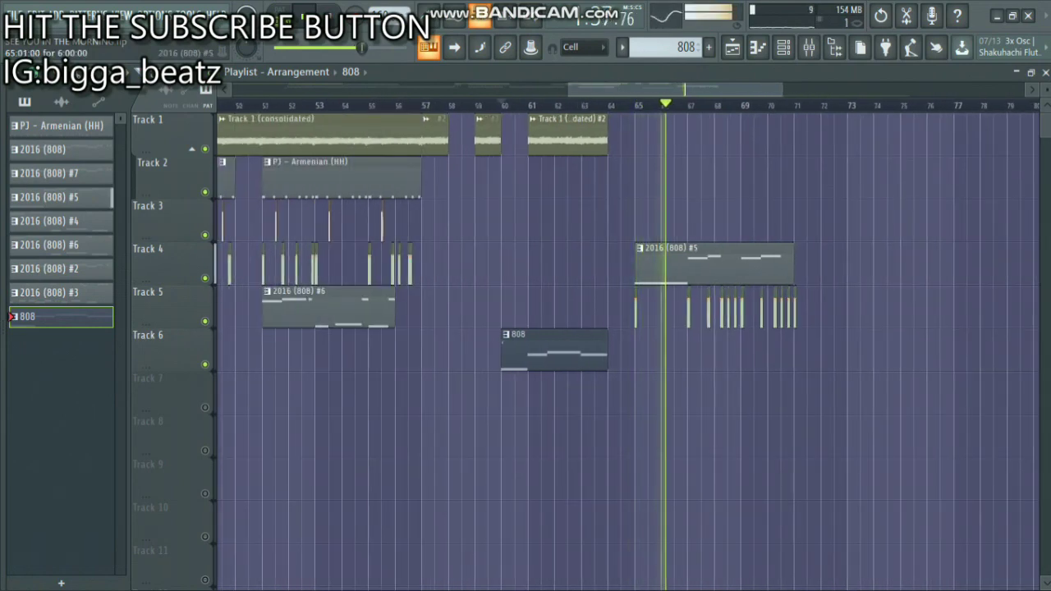
{"action": "double_click", "coordinate": [714, 263]}
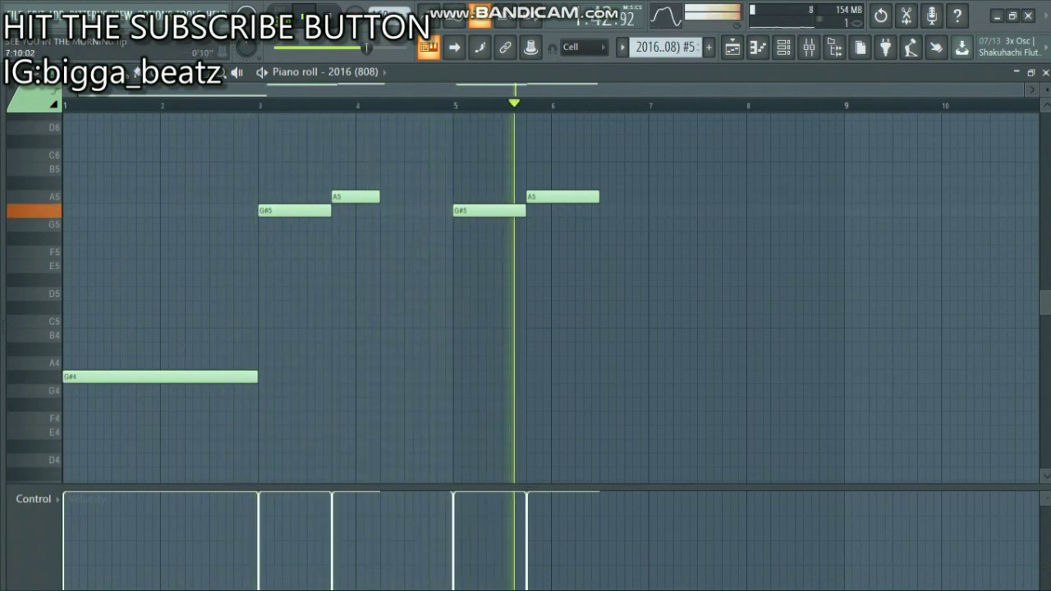
{"action": "key", "text": "F5"}
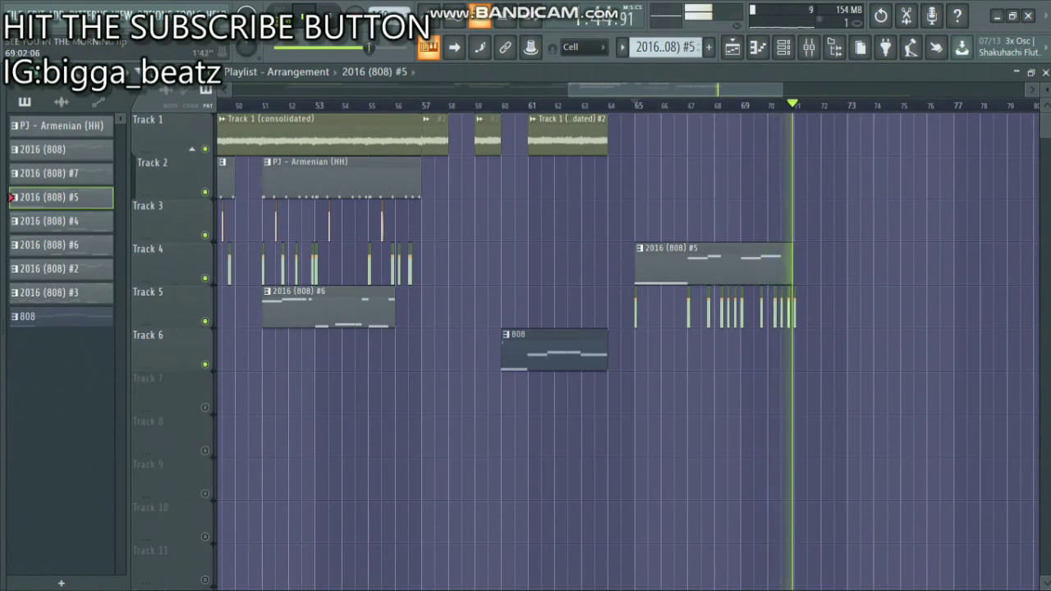
Play the whole arrangement from bar 1 with all its clips in view
{"action": "scroll", "coordinate": [807, 177], "scroll_direction": "down", "scroll_amount": 2}
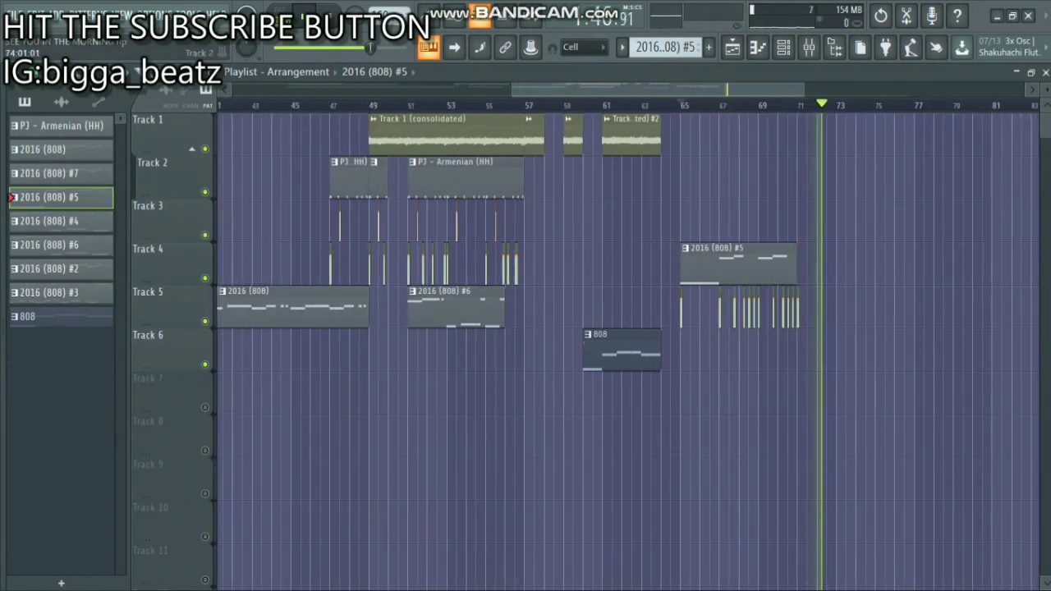
{"action": "scroll", "coordinate": [272, 355], "scroll_direction": "down", "scroll_amount": 3}
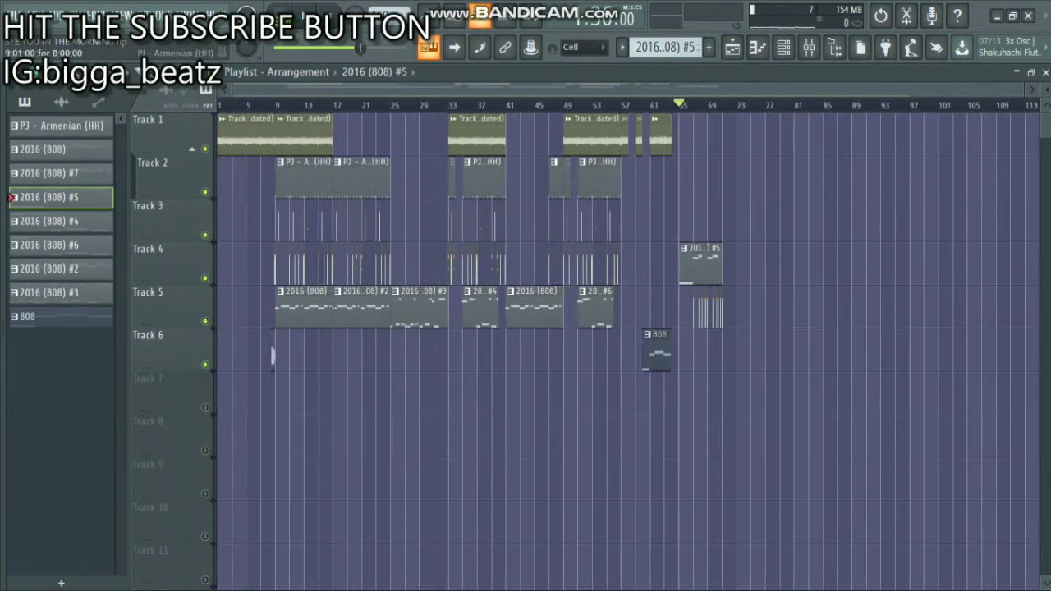
{"action": "left_click", "coordinate": [221, 104]}
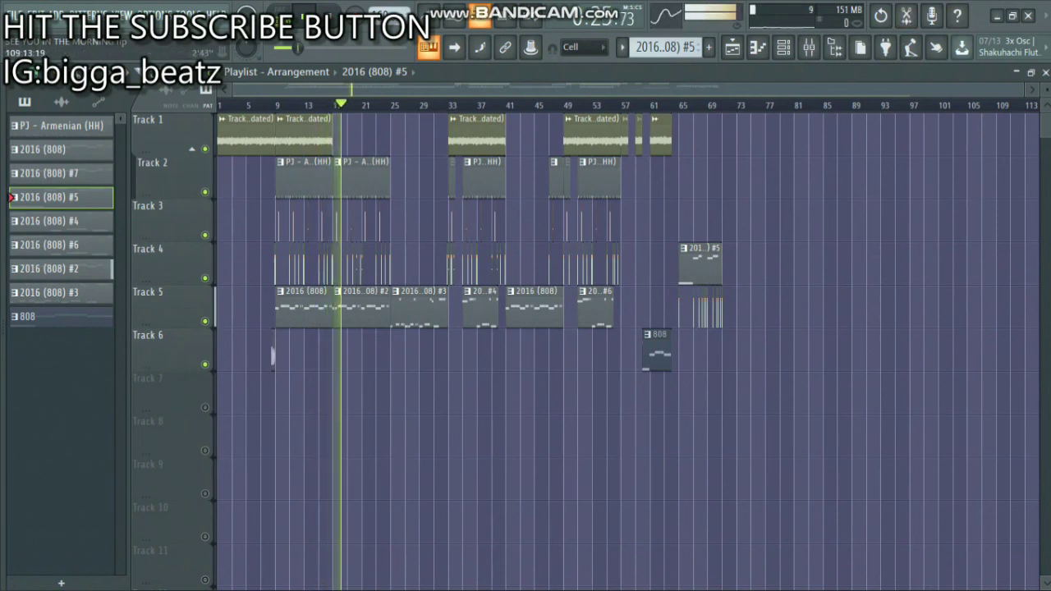
{"action": "left_click_drag", "start_coordinate": [1021, 89], "coordinate": [769, 89]}
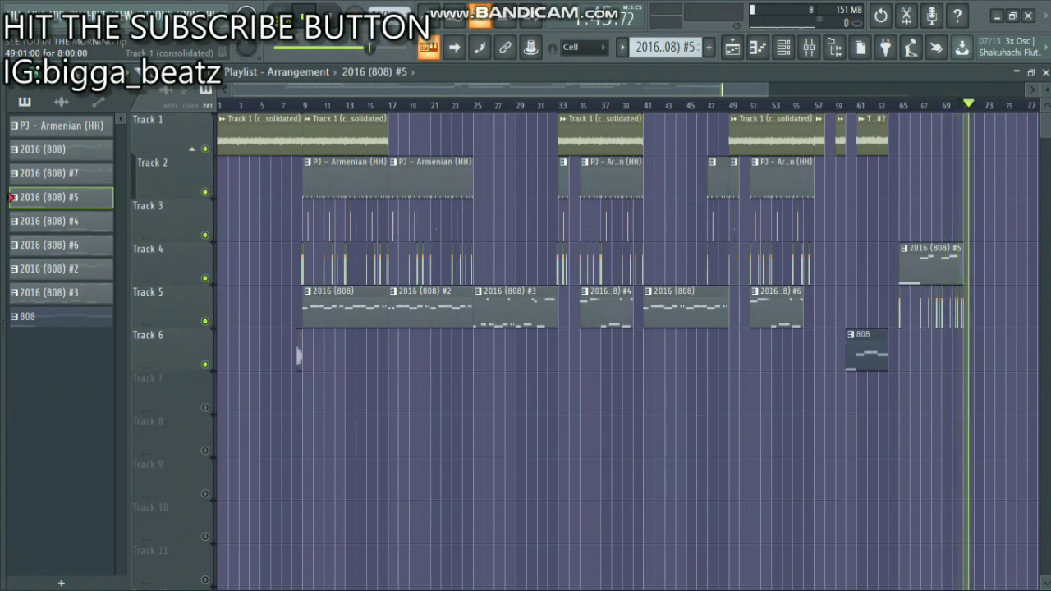
Unmute Track 15, which holds the see_you_in_the_morning audio clip
{"action": "scroll", "coordinate": [204, 410], "scroll_direction": "down", "scroll_amount": 6}
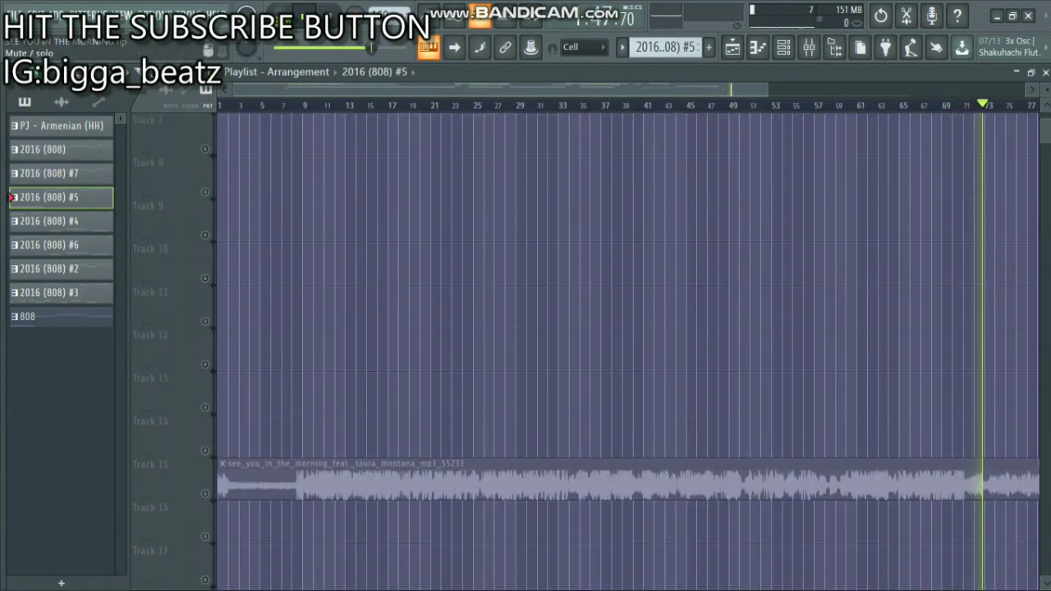
{"action": "left_click", "coordinate": [204, 492]}
{"action": "scroll", "coordinate": [172, 296], "scroll_direction": "up", "scroll_amount": 6}
{"action": "scroll", "coordinate": [173, 296], "scroll_direction": "down", "scroll_amount": 11}
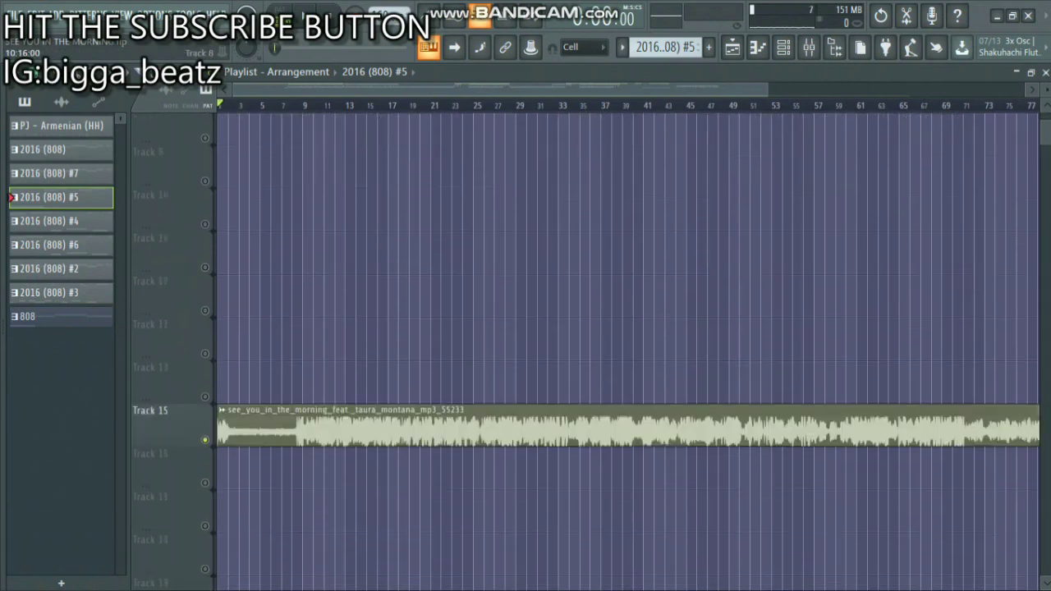
{"action": "scroll", "coordinate": [173, 328], "scroll_direction": "down", "scroll_amount": 1}
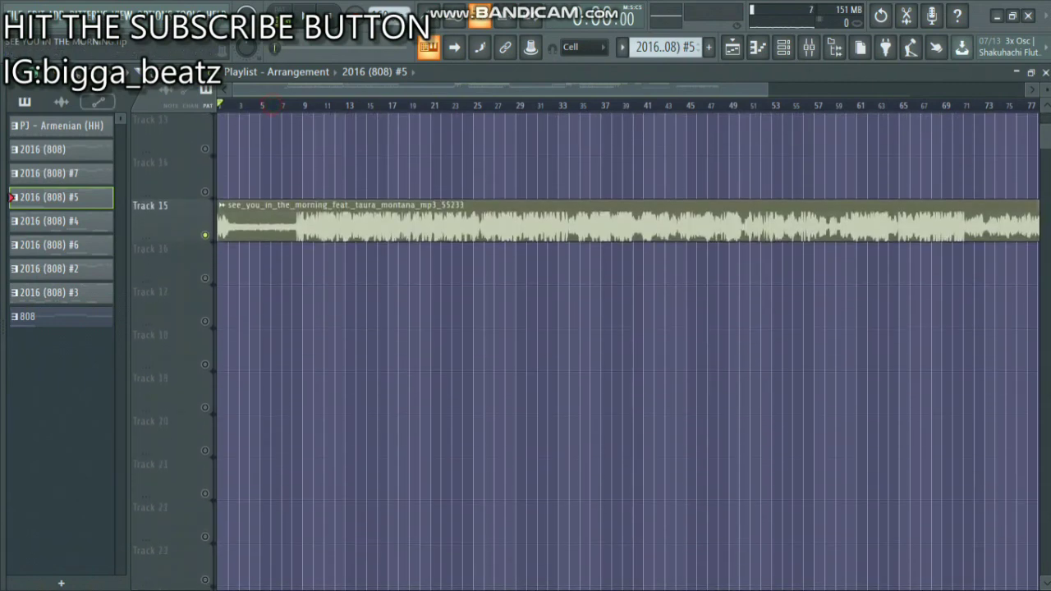
Play the Track 15 audio clip from the start and view its full length in the playlist
{"action": "key", "text": "space"}
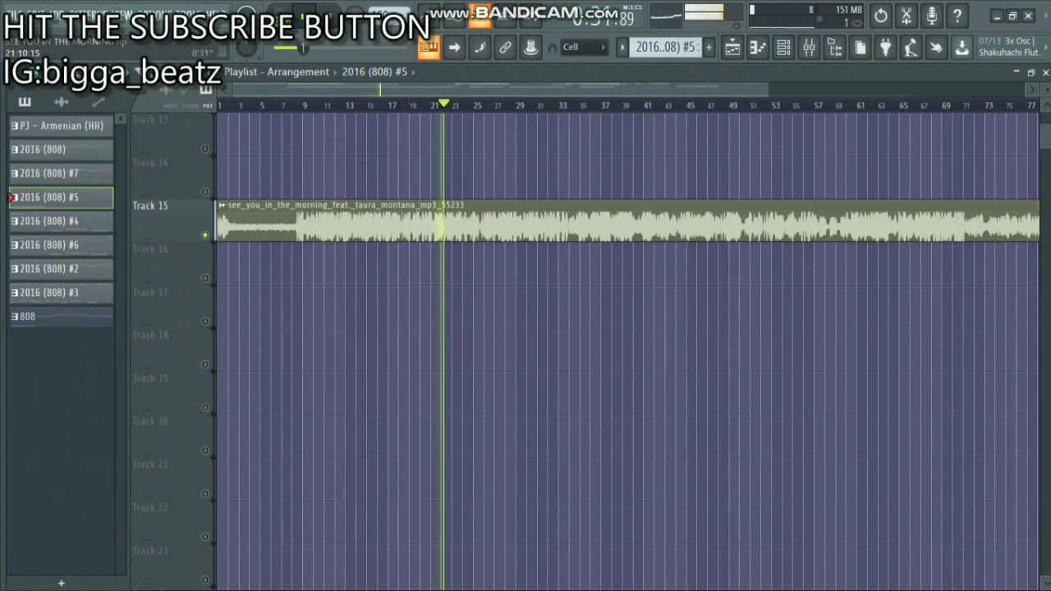
{"action": "scroll", "coordinate": [525, 178], "scroll_direction": "down", "scroll_amount": 2}
{"action": "scroll", "coordinate": [526, 177], "scroll_direction": "up", "scroll_amount": 2}
{"action": "scroll", "coordinate": [466, 289], "scroll_direction": "up", "scroll_amount": 5}
{"action": "scroll", "coordinate": [465, 290], "scroll_direction": "down", "scroll_amount": 3}
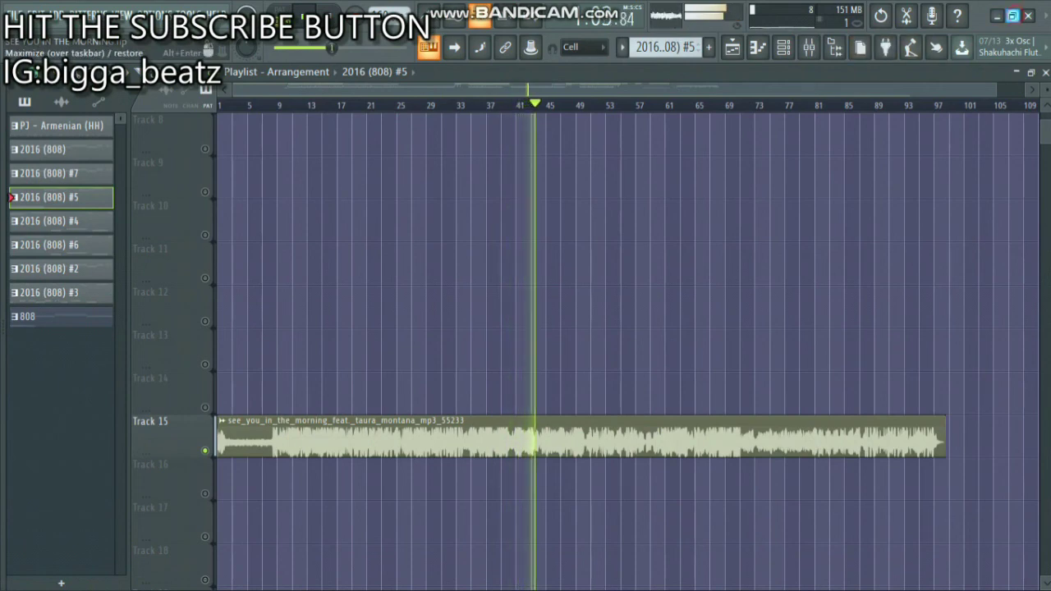
Restore the FL Studio window to a smaller size, check the Bandicam recorder, and switch back to the playlist
{"action": "left_click", "coordinate": [1012, 15]}
{"action": "key", "text": "alt+Tab"}
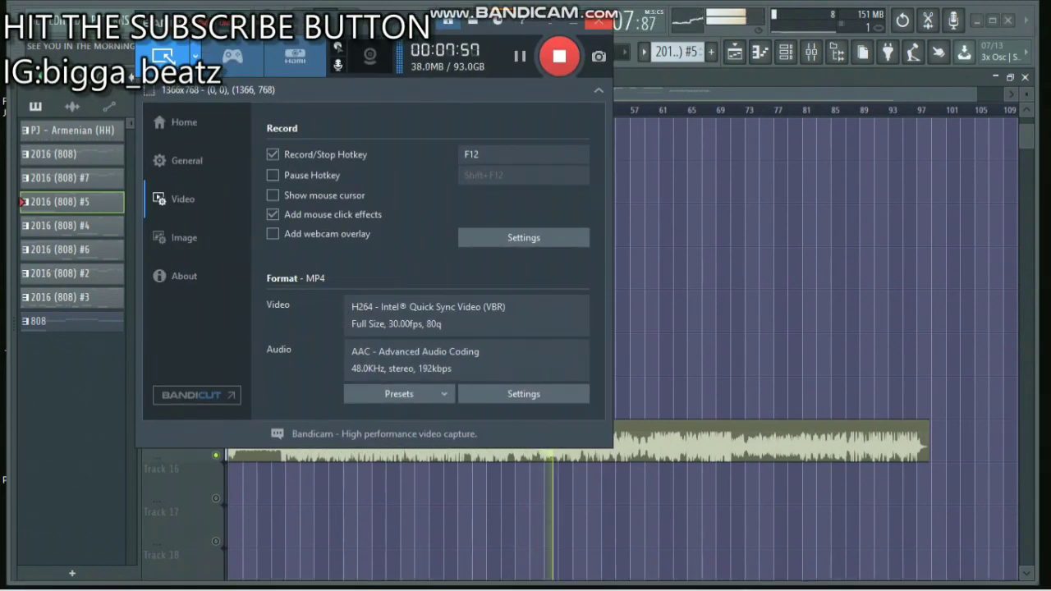
{"action": "key", "text": "alt+Tab"}
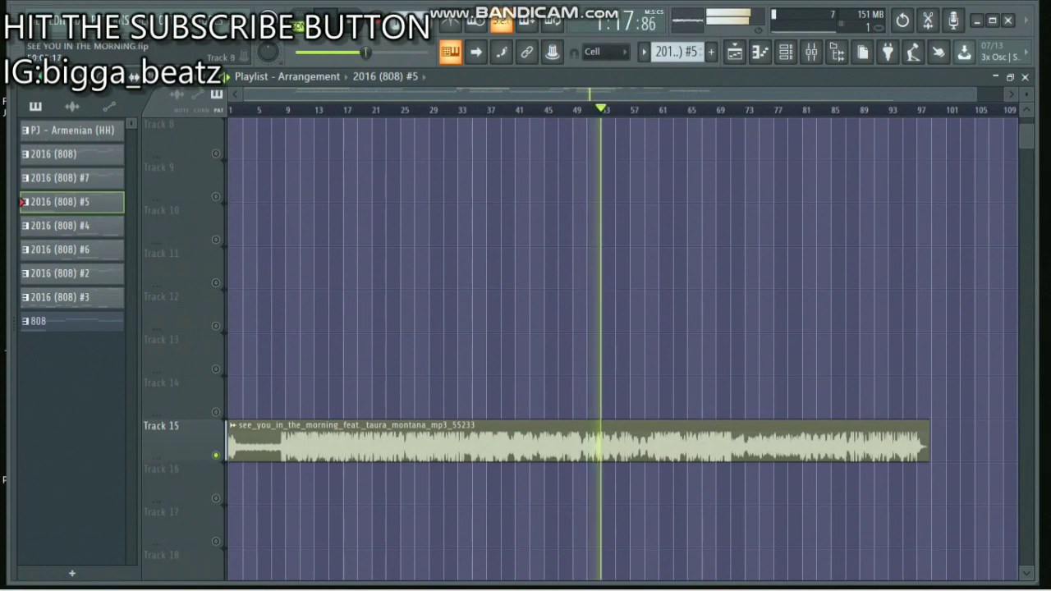
Mute Track 15, unmute Tracks 1 to 6, and stop playback
{"action": "scroll", "coordinate": [667, 146], "scroll_direction": "up", "scroll_amount": 2}
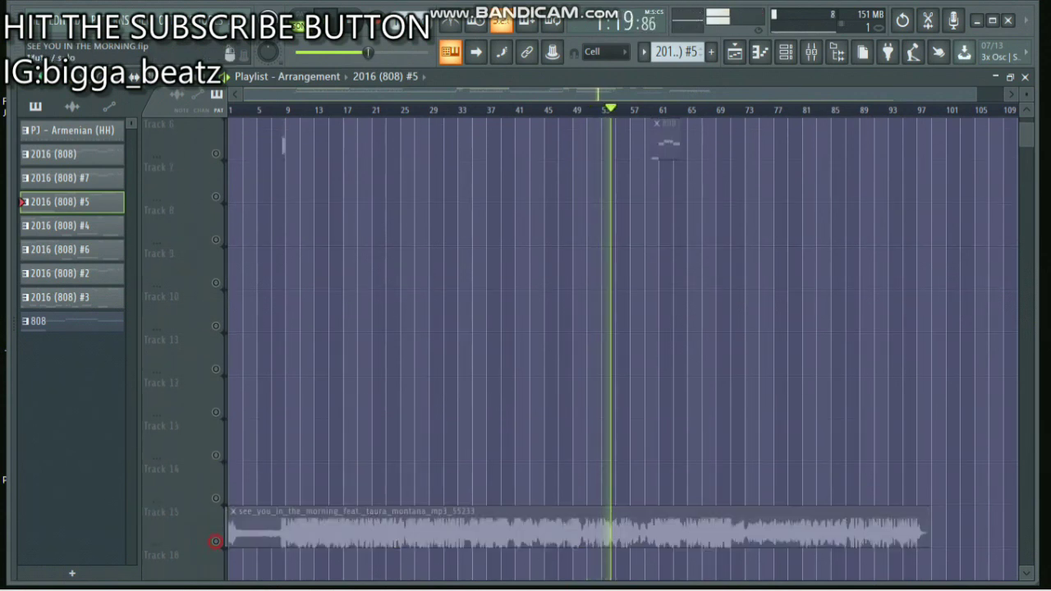
{"action": "scroll", "coordinate": [624, 345], "scroll_direction": "up", "scroll_amount": 5}
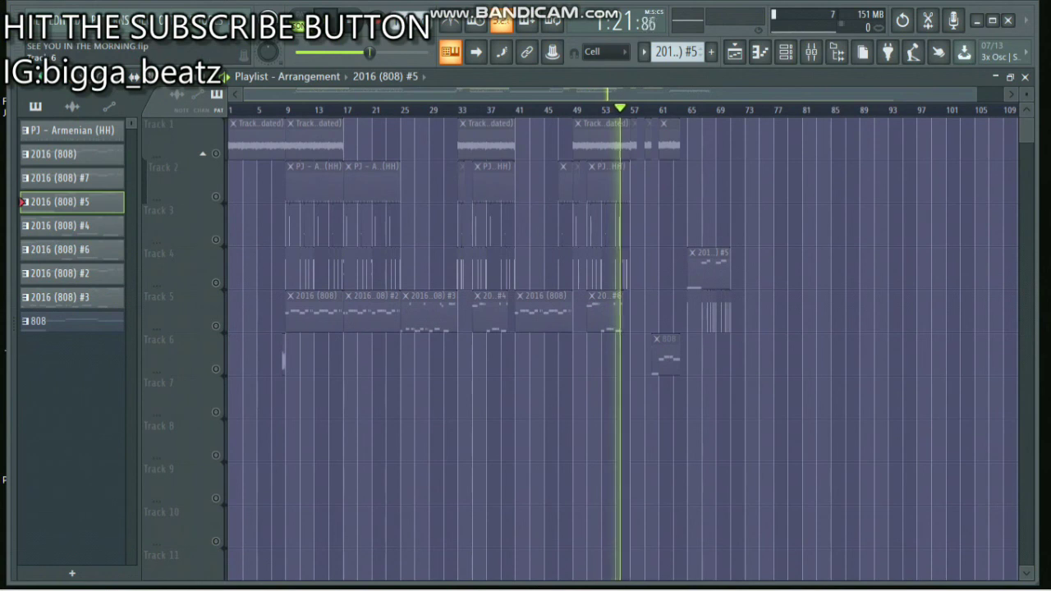
{"action": "left_click_drag", "start_coordinate": [216, 369], "coordinate": [216, 154]}
{"action": "key", "text": "space"}
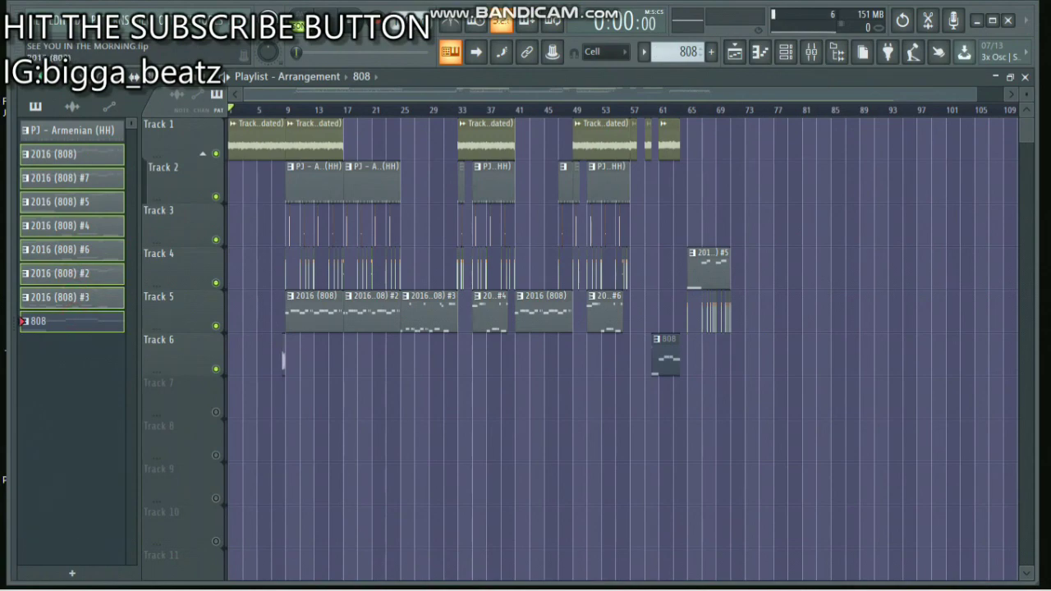
Play the arrangement through the Track 6 fill into bar 9, where the hi-hats and first 808 pattern start
{"action": "scroll", "coordinate": [625, 349], "scroll_direction": "up", "scroll_amount": 6}
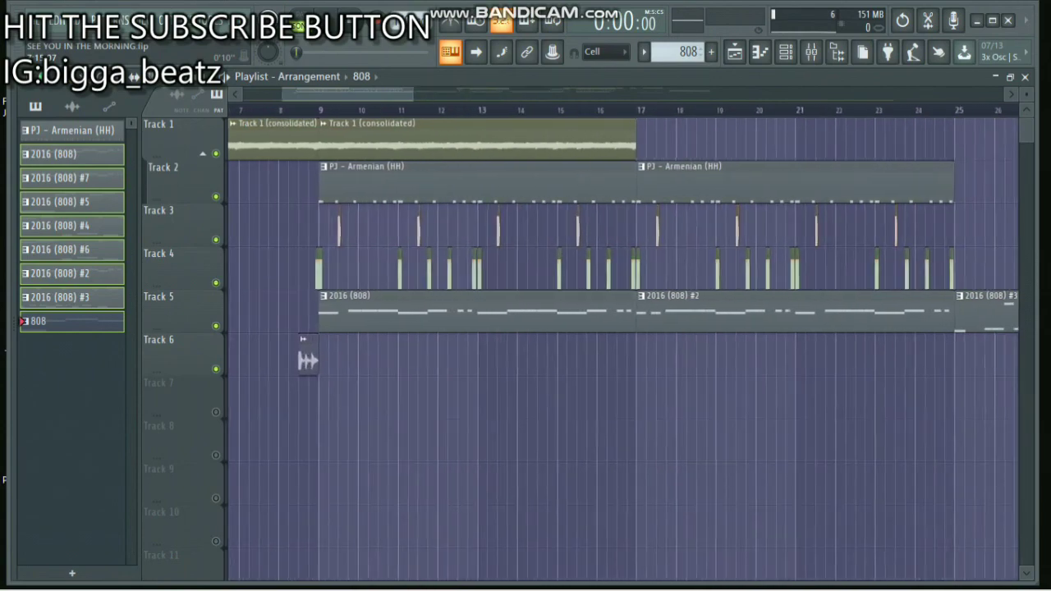
{"action": "key", "text": "space"}
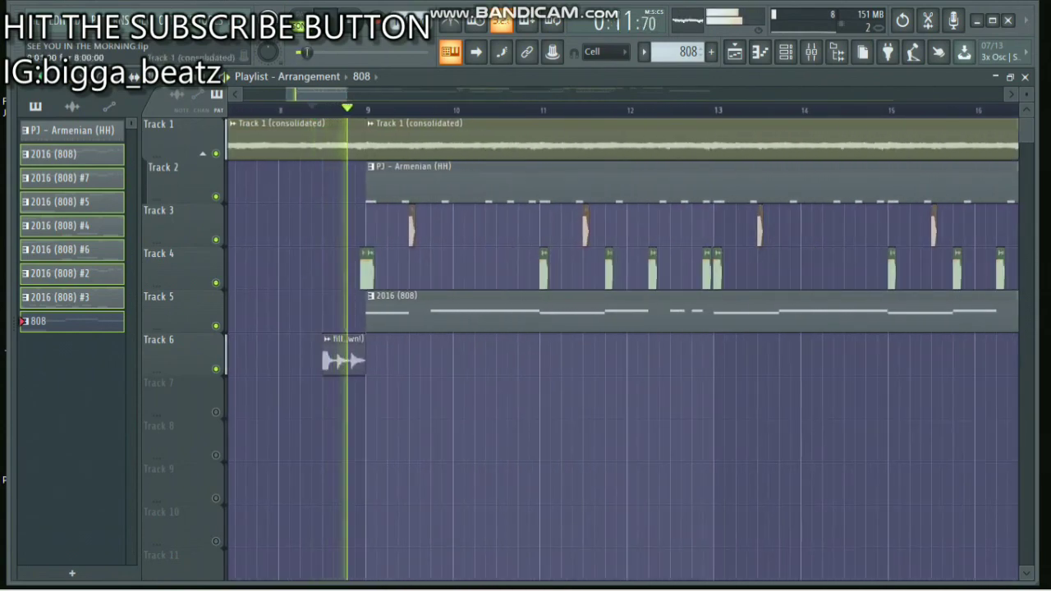
{"action": "scroll", "coordinate": [337, 360], "scroll_direction": "down", "scroll_amount": 4}
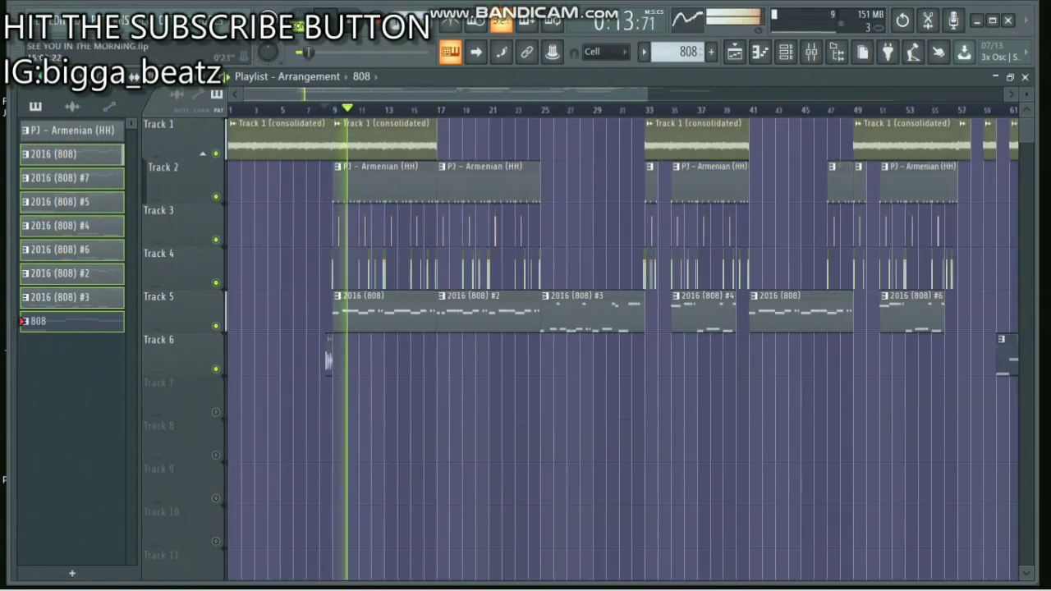
Solo Track 4 and play its clips from bar 33
{"action": "scroll", "coordinate": [770, 349], "scroll_direction": "up", "scroll_amount": 5}
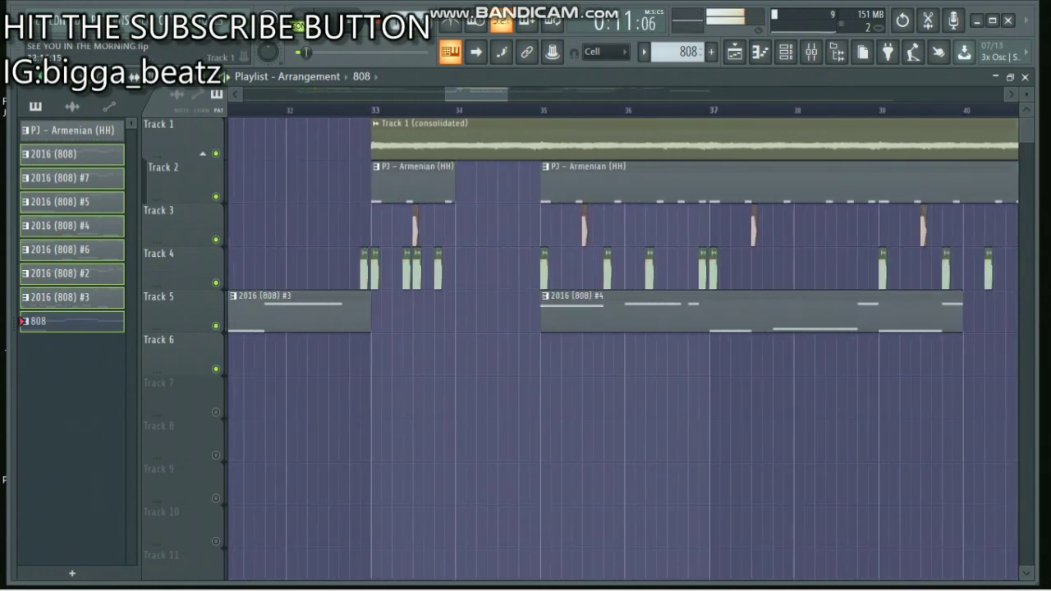
{"action": "right_click", "coordinate": [216, 284]}
{"action": "key", "text": "space"}
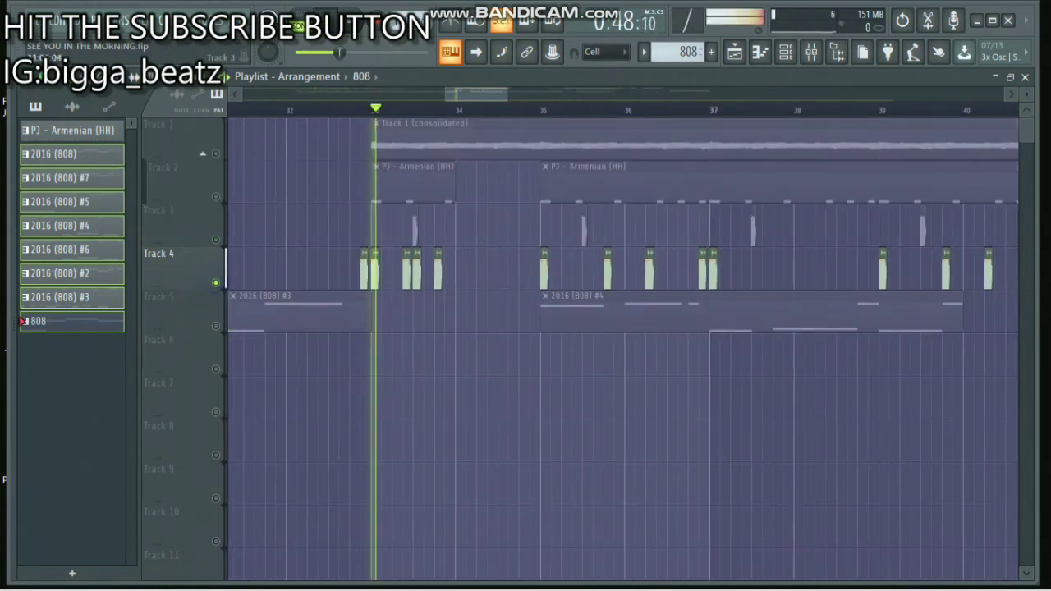
{"action": "scroll", "coordinate": [475, 344], "scroll_direction": "down", "scroll_amount": 1}
{"action": "scroll", "coordinate": [472, 345], "scroll_direction": "down", "scroll_amount": 1}
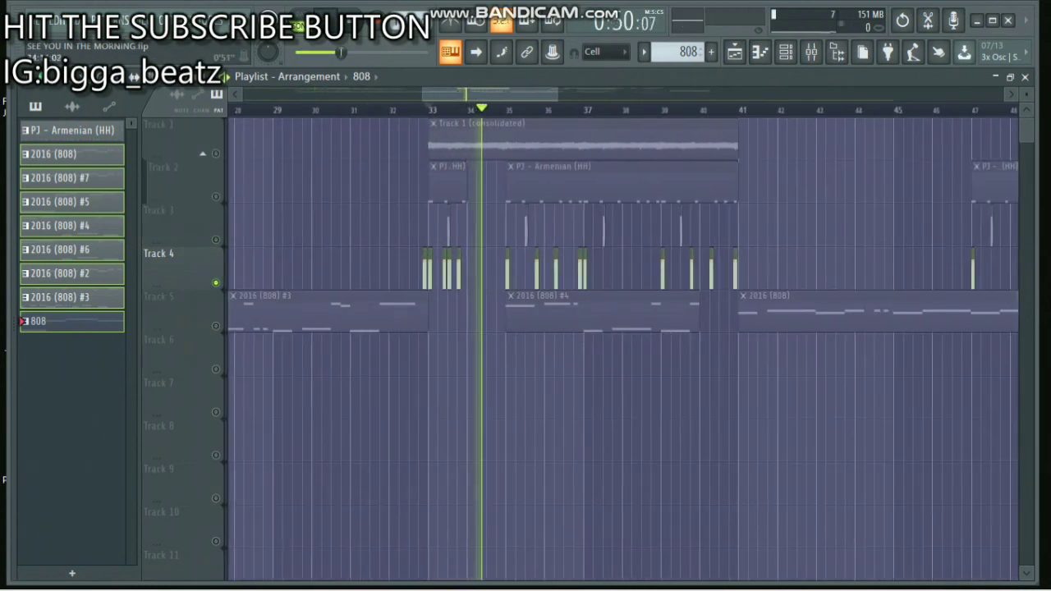
{"action": "mouse_move", "coordinate": [461, 94]}
{"action": "left_mouse_down"}
{"action": "mouse_move", "coordinate": [509, 95]}
{"action": "mouse_move", "coordinate": [479, 95]}
{"action": "left_mouse_up"}
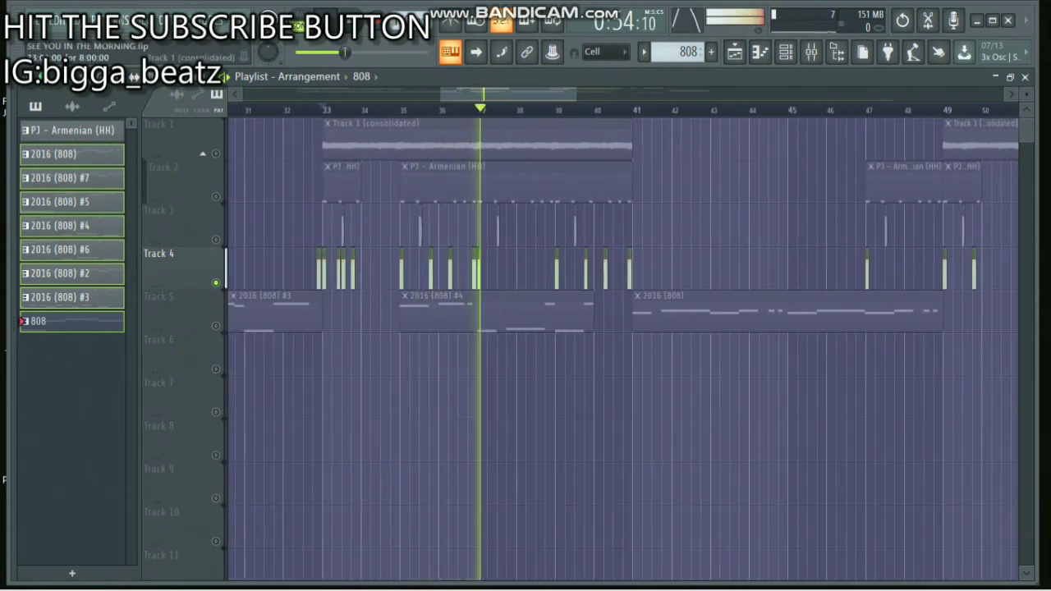
Unmute Track 2 and play it together with Track 4 from bar 33
{"action": "scroll", "coordinate": [384, 345], "scroll_direction": "up", "scroll_amount": 1}
{"action": "key", "text": "space"}
{"action": "left_click", "coordinate": [216, 197]}
{"action": "key", "text": "space"}
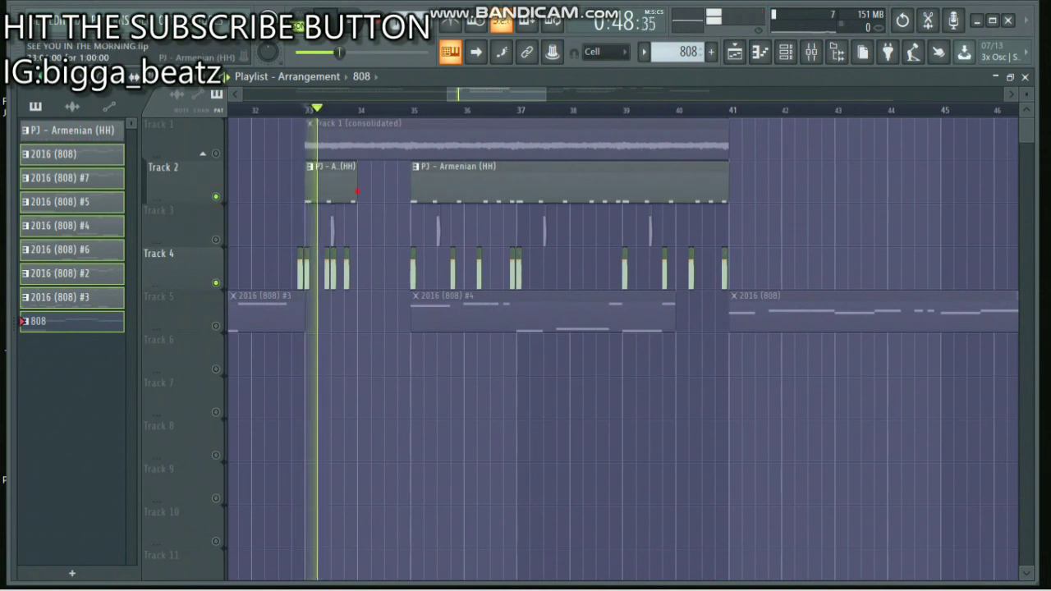
Try an extra PJ - Armenian (HH) clip in the Track 2 gap at bar 34, listen to it, and delete it
{"action": "mouse_move", "coordinate": [356, 188]}
{"action": "left_mouse_down"}
{"action": "mouse_move", "coordinate": [411, 189]}
{"action": "mouse_move", "coordinate": [357, 201]}
{"action": "left_mouse_up"}
{"action": "key", "text": "space"}
{"action": "key", "text": "space"}
{"action": "left_click", "coordinate": [150, 76]}
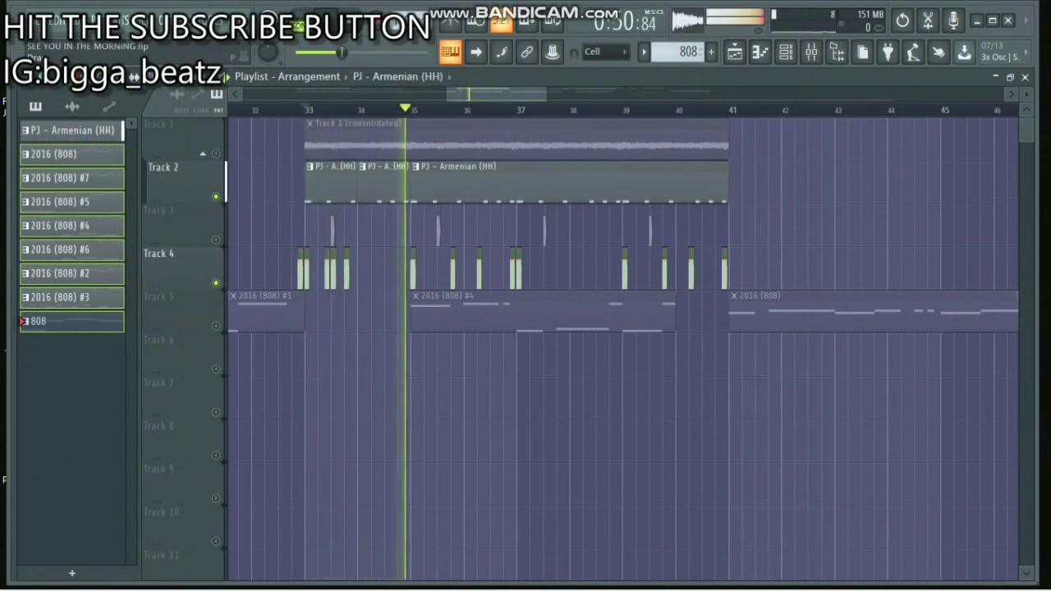
{"action": "key", "text": "space"}
{"action": "right_click", "coordinate": [392, 192]}
Play Tracks 2 and 4 from bar 33 past the gap into the next hi-hat section
{"action": "key", "text": "space"}
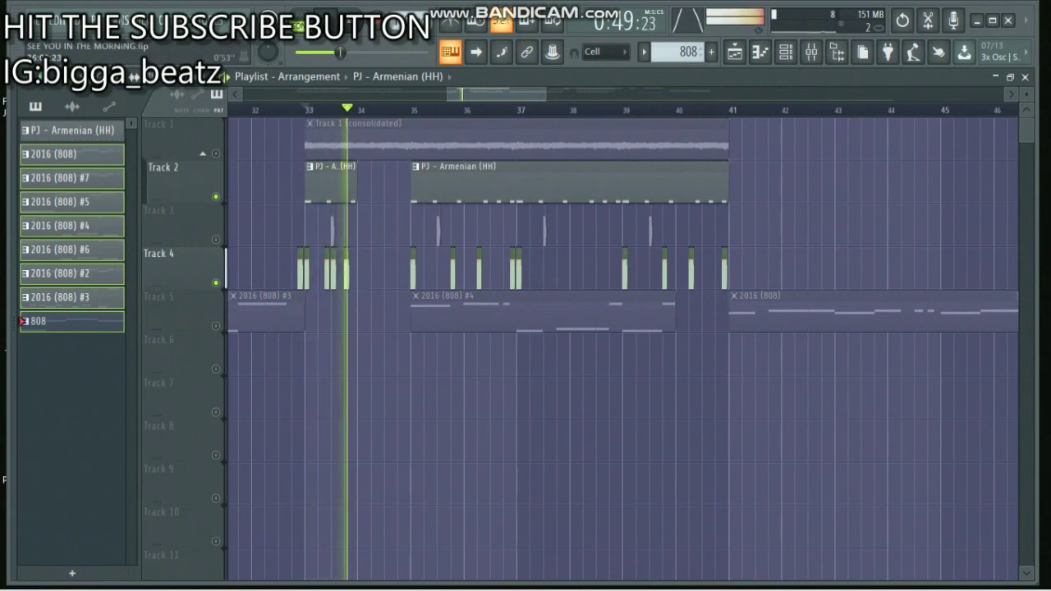
{"action": "scroll", "coordinate": [469, 246], "scroll_direction": "down", "scroll_amount": 6}
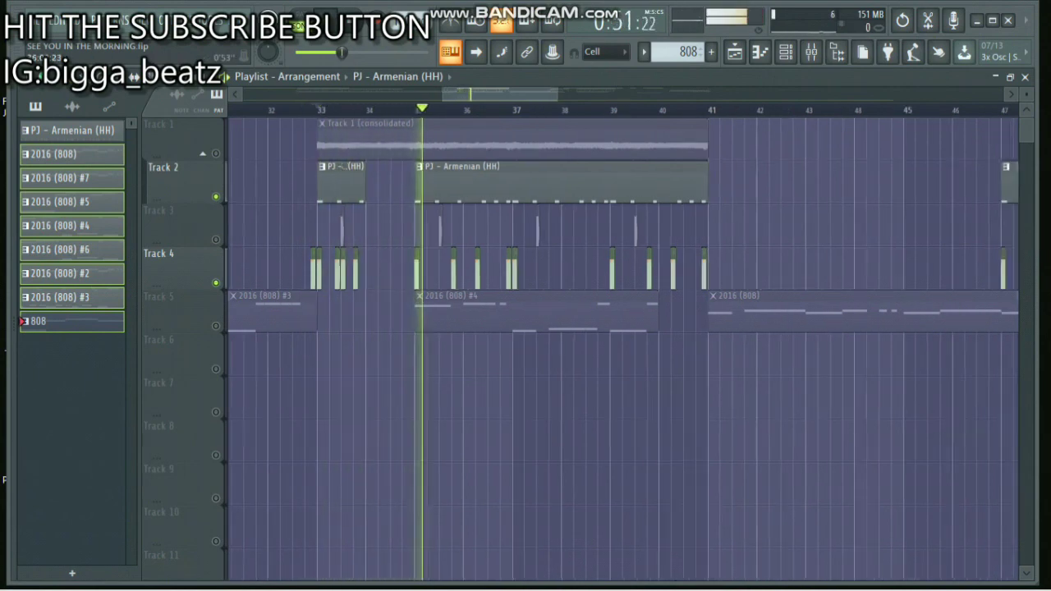
{"action": "scroll", "coordinate": [469, 247], "scroll_direction": "down", "scroll_amount": 4}
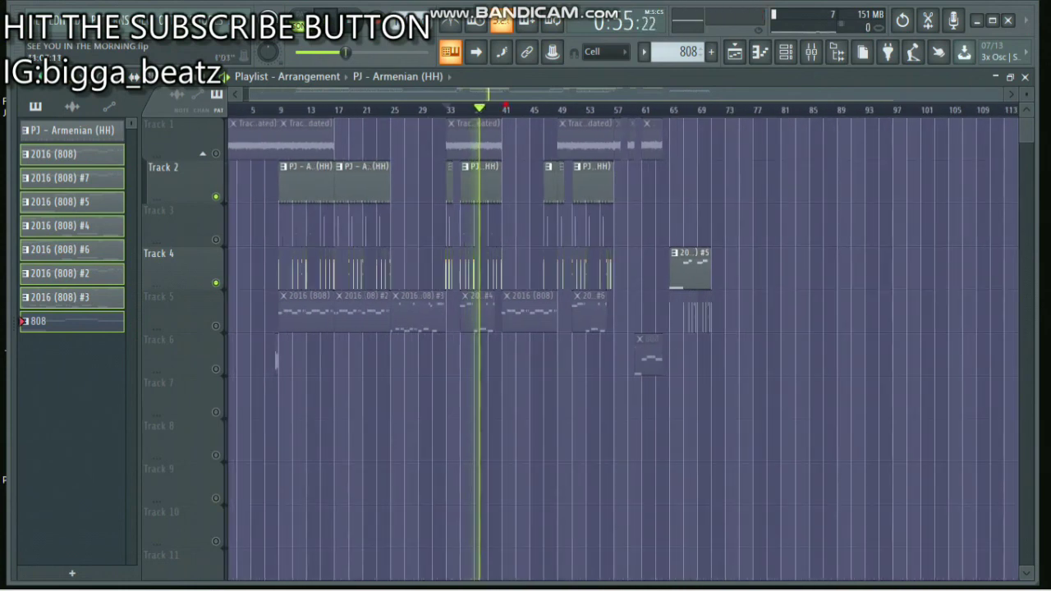
Unmute Track 3, play Tracks 2 to 4 from bar 47 into bar 49, and stop playback
{"action": "scroll", "coordinate": [564, 329], "scroll_direction": "up", "scroll_amount": 6}
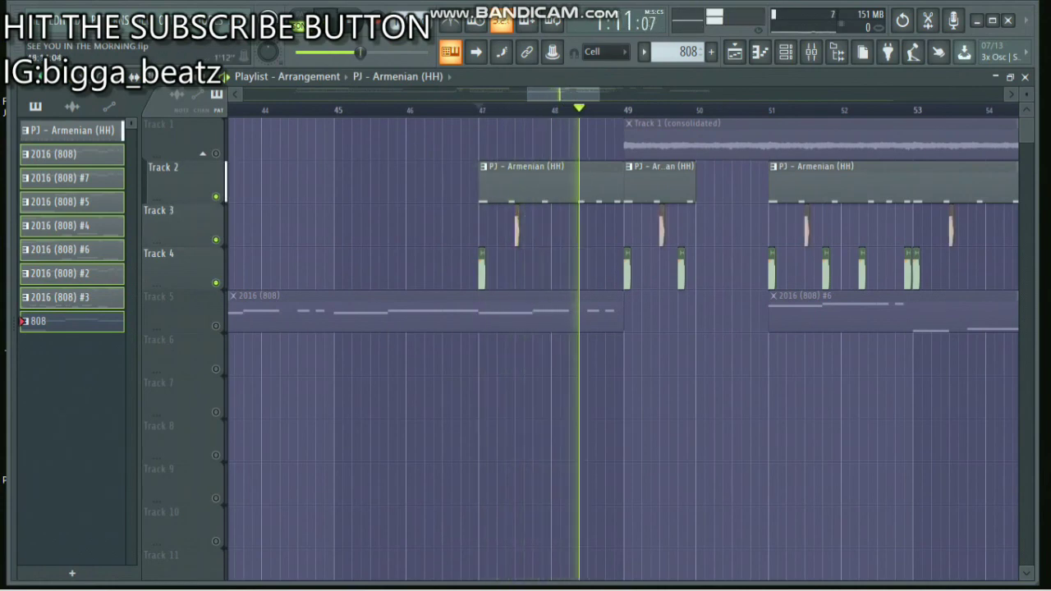
{"action": "scroll", "coordinate": [610, 110], "scroll_direction": "down", "scroll_amount": 4}
{"action": "scroll", "coordinate": [610, 111], "scroll_direction": "down", "scroll_amount": 5}
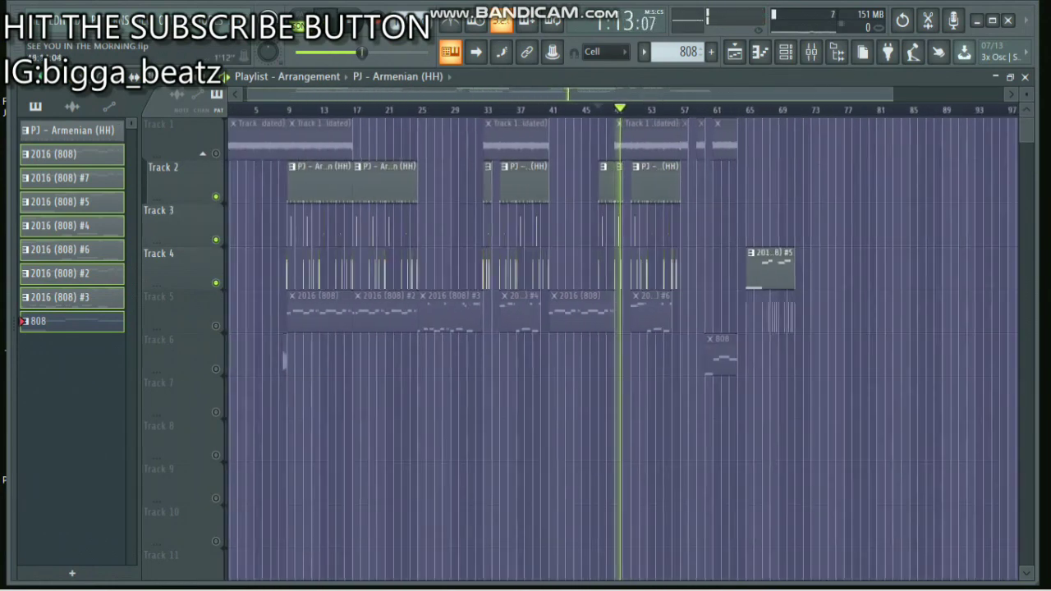
{"action": "key", "text": "space"}
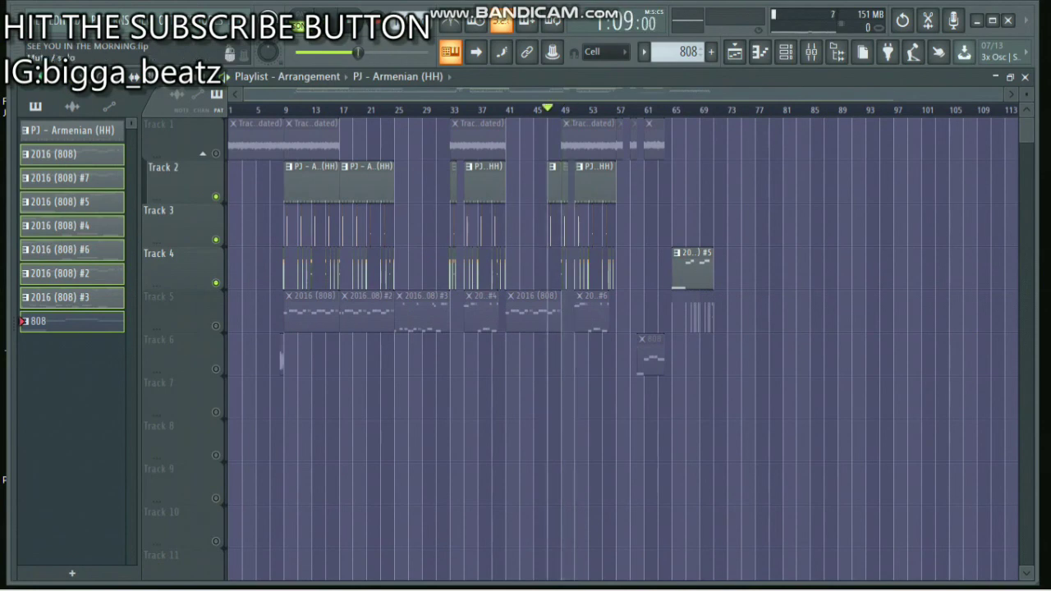
Unmute Track 5 and play the closing section with the 2016 (808) #5 clip from bar 65
{"action": "left_click", "coordinate": [216, 326]}
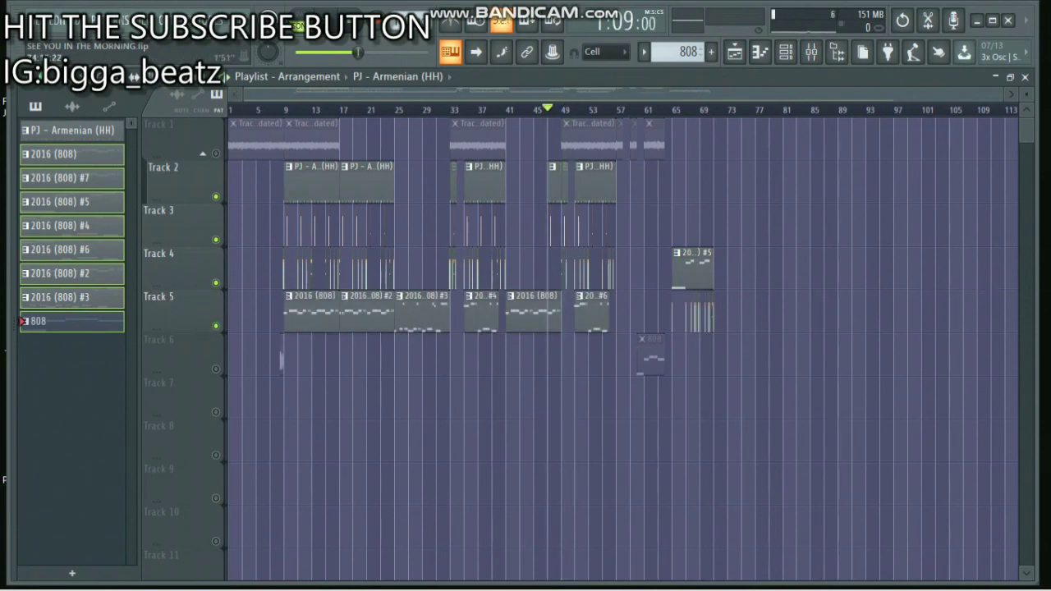
{"action": "scroll", "coordinate": [744, 312], "scroll_direction": "up", "scroll_amount": 7}
{"action": "scroll", "coordinate": [744, 312], "scroll_direction": "down", "scroll_amount": 3}
{"action": "scroll", "coordinate": [389, 312], "scroll_direction": "down", "scroll_amount": 4}
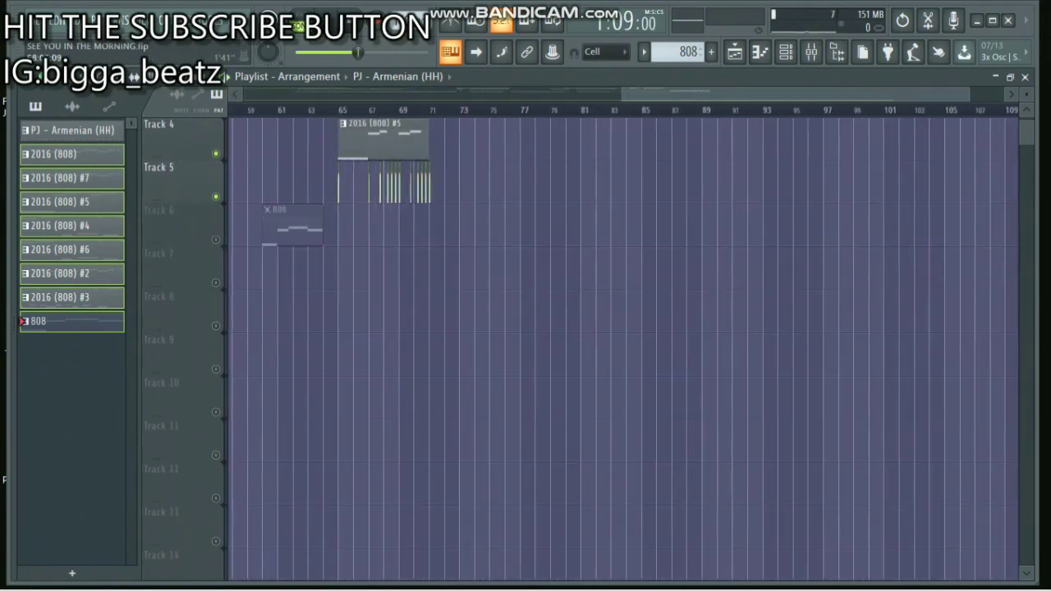
{"action": "scroll", "coordinate": [624, 345], "scroll_direction": "up", "scroll_amount": 3}
{"action": "key", "text": "space"}
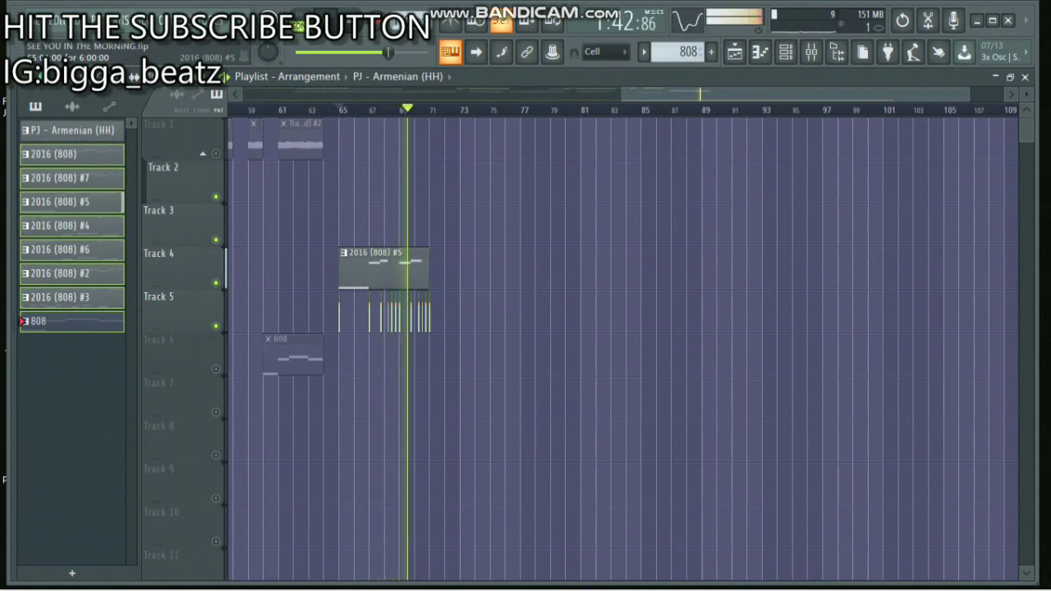
Extend the 2016 (808) #5 clip on Track 4 to 8 bars, ending at bar 73, and stop playback
{"action": "left_click_drag", "start_coordinate": [427, 273], "coordinate": [442, 273]}
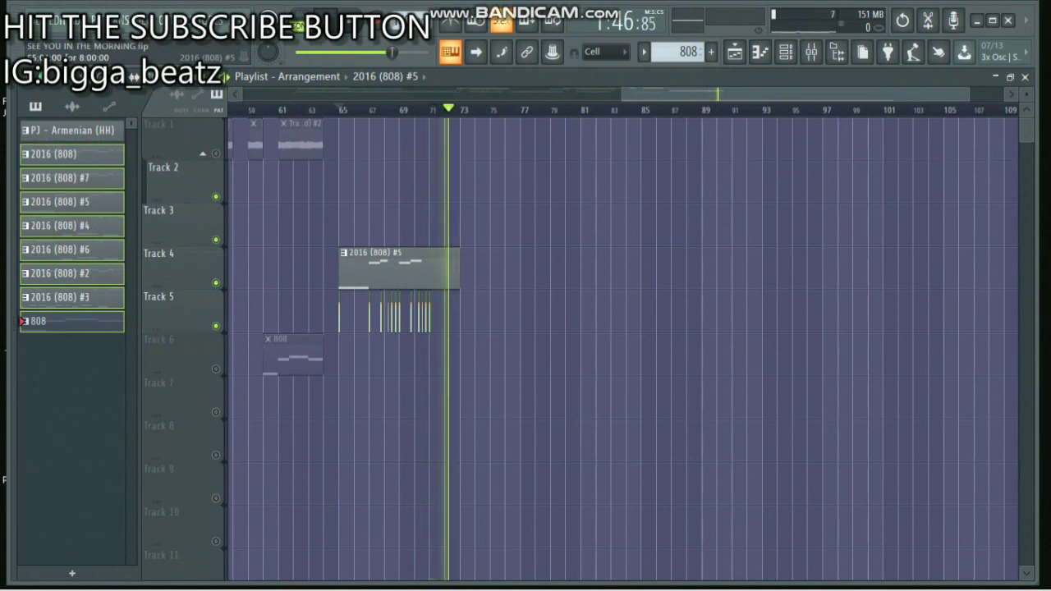
{"action": "scroll", "coordinate": [460, 221], "scroll_direction": "down", "scroll_amount": 4}
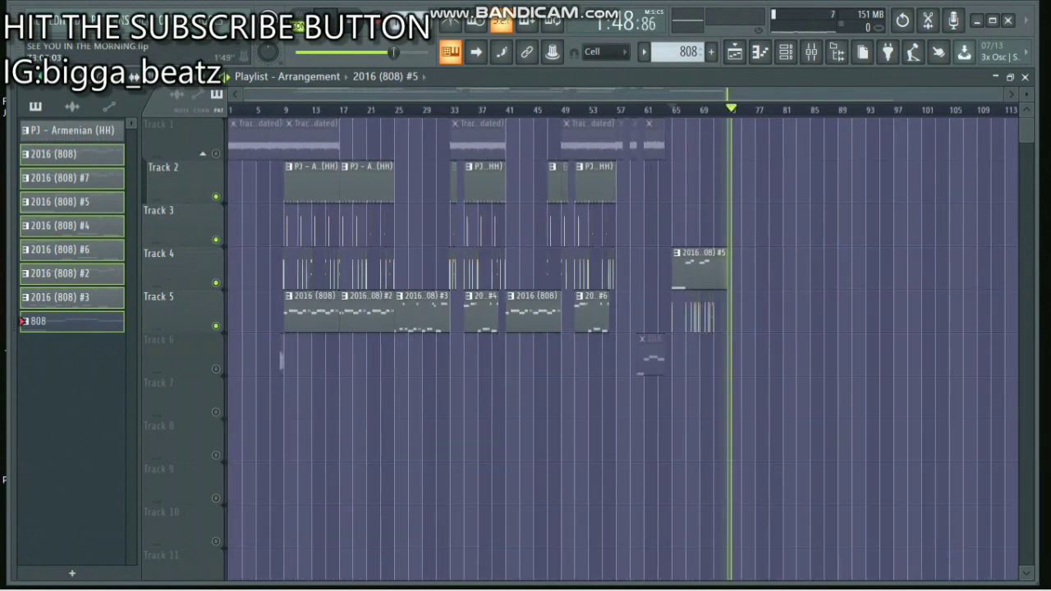
{"action": "key", "text": "space"}
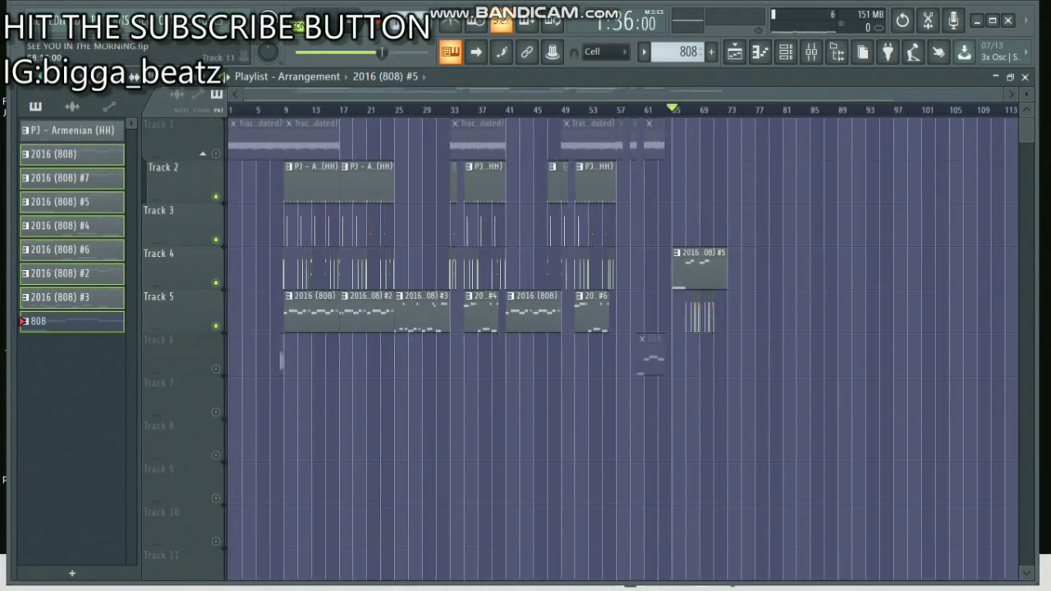